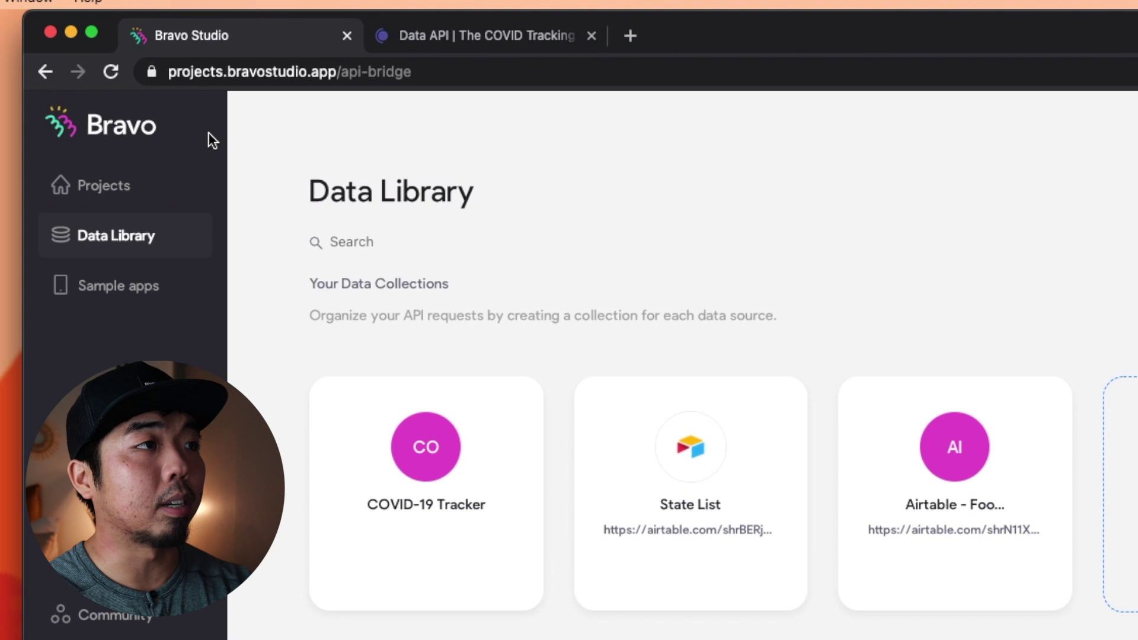
View the Demo App in the project list and return to the Data Library.
{"action": "left_click", "coordinate": [135, 186]}
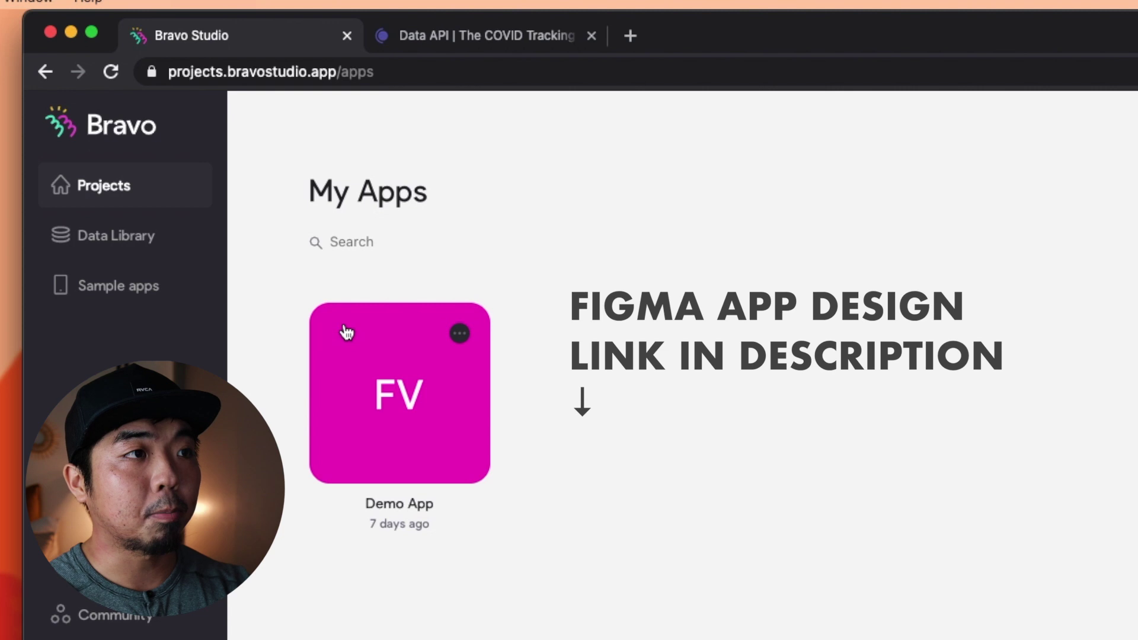
{"action": "left_click", "coordinate": [369, 446]}
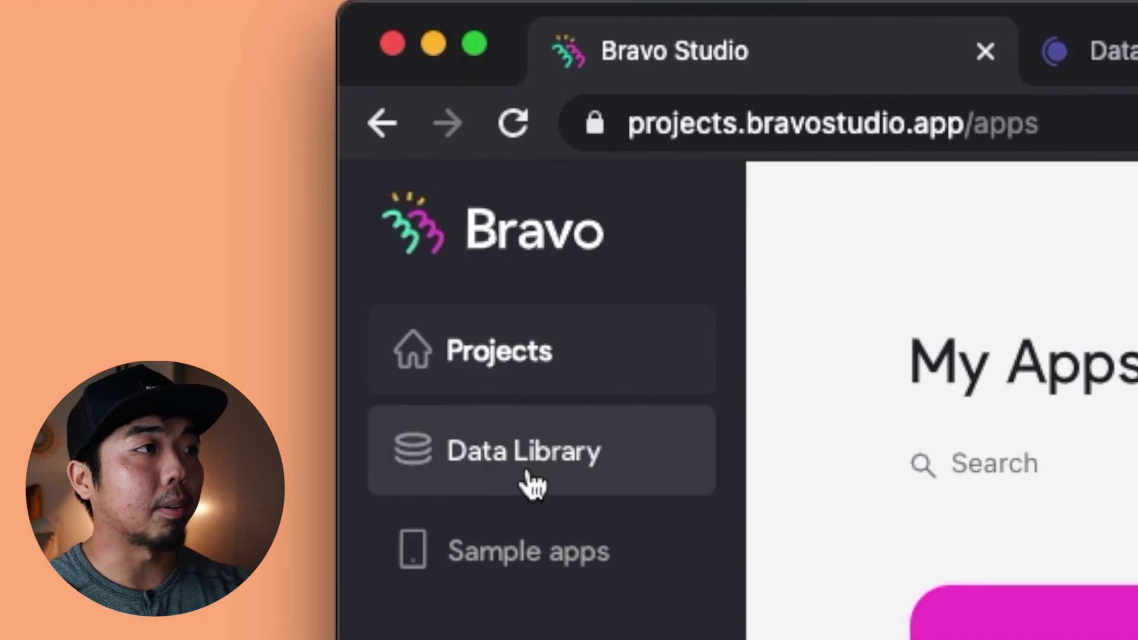
{"action": "left_click", "coordinate": [527, 481]}
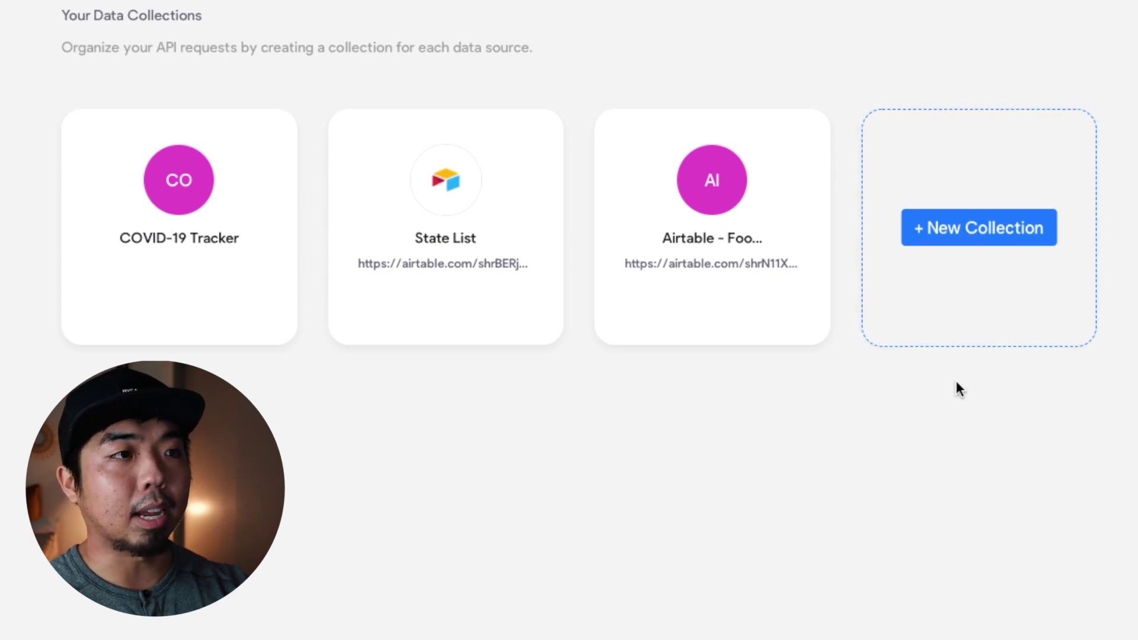
Create a new Custom API collection named "COVID Tacking 2.0" and save it.
{"action": "left_click", "coordinate": [964, 240]}
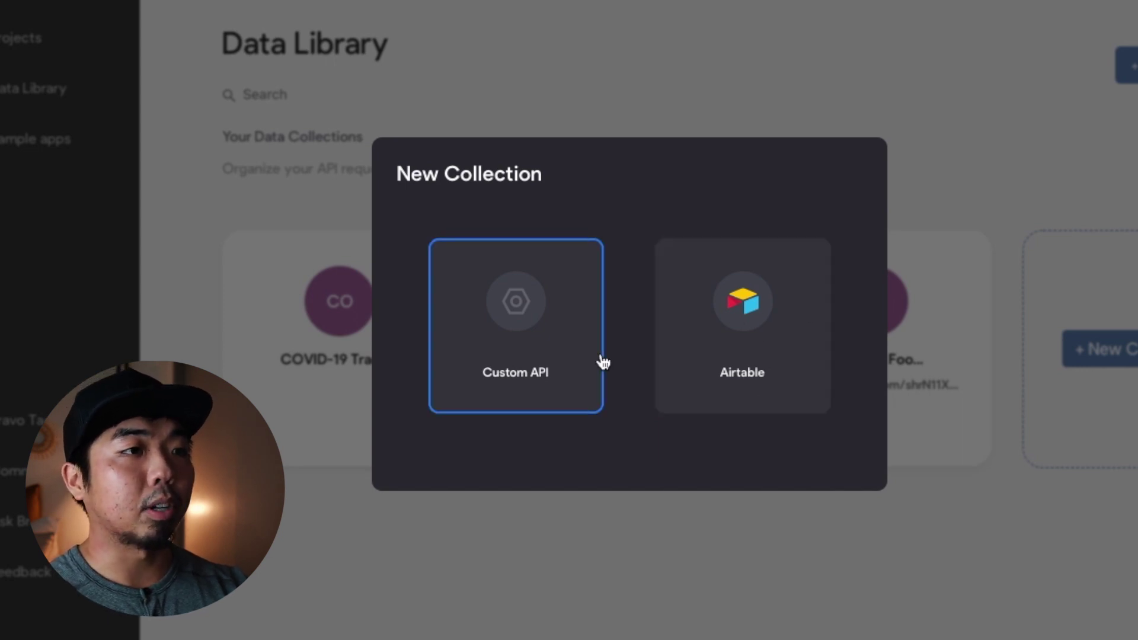
{"action": "left_click", "coordinate": [504, 337]}
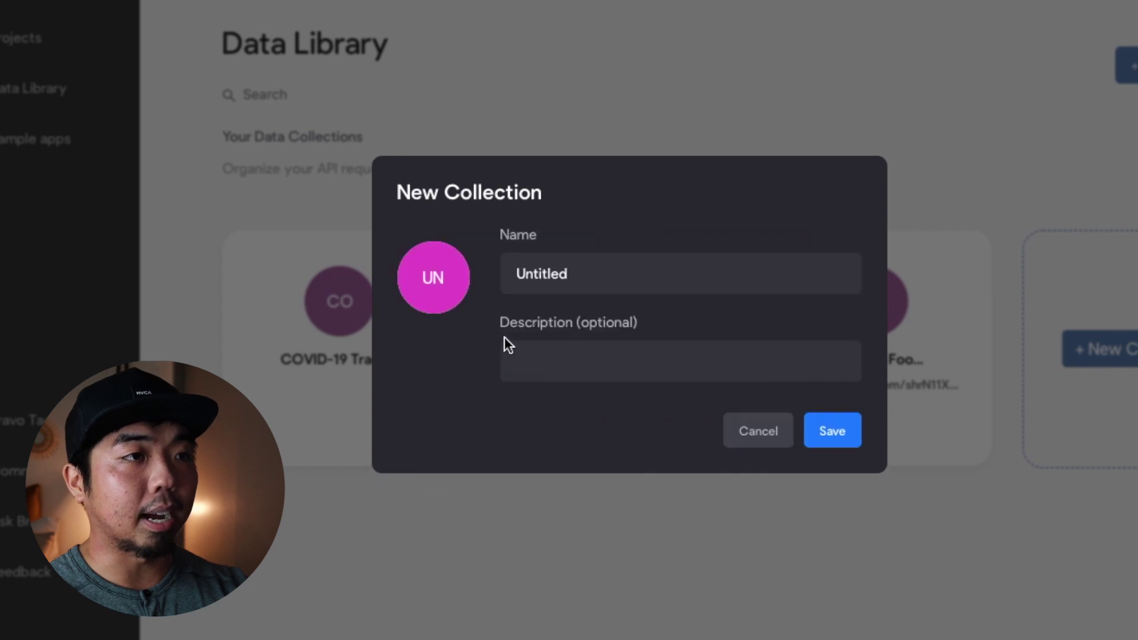
{"action": "double_click", "coordinate": [579, 287]}
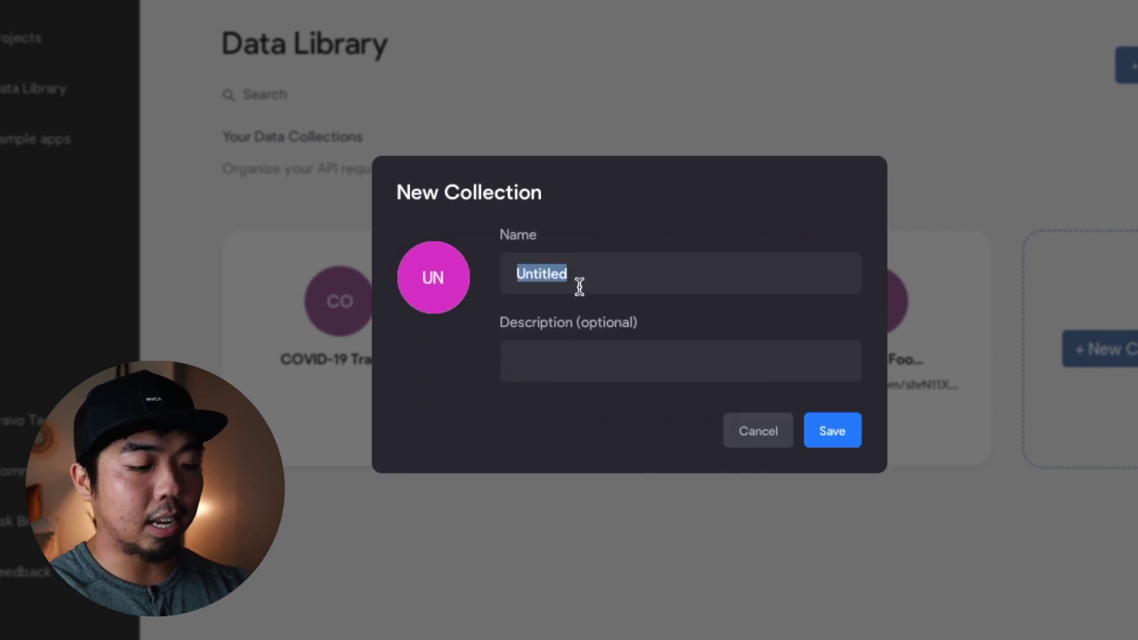
{"action": "type", "text": "cov"}
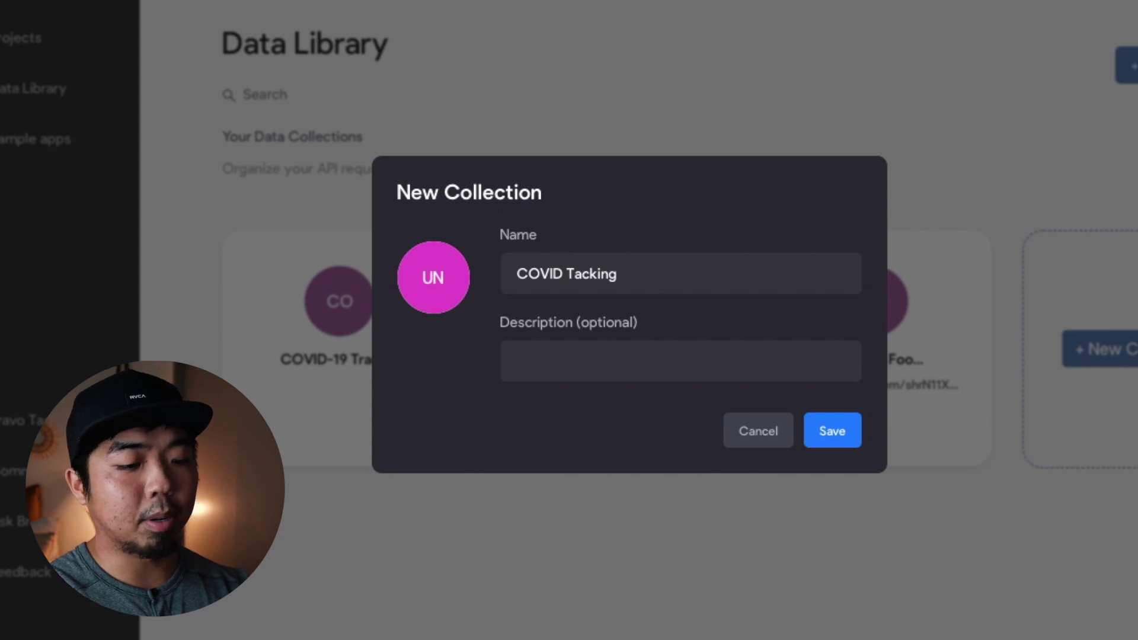
{"action": "key", "text": "BackSpace"}
{"action": "type", "text": "0"}
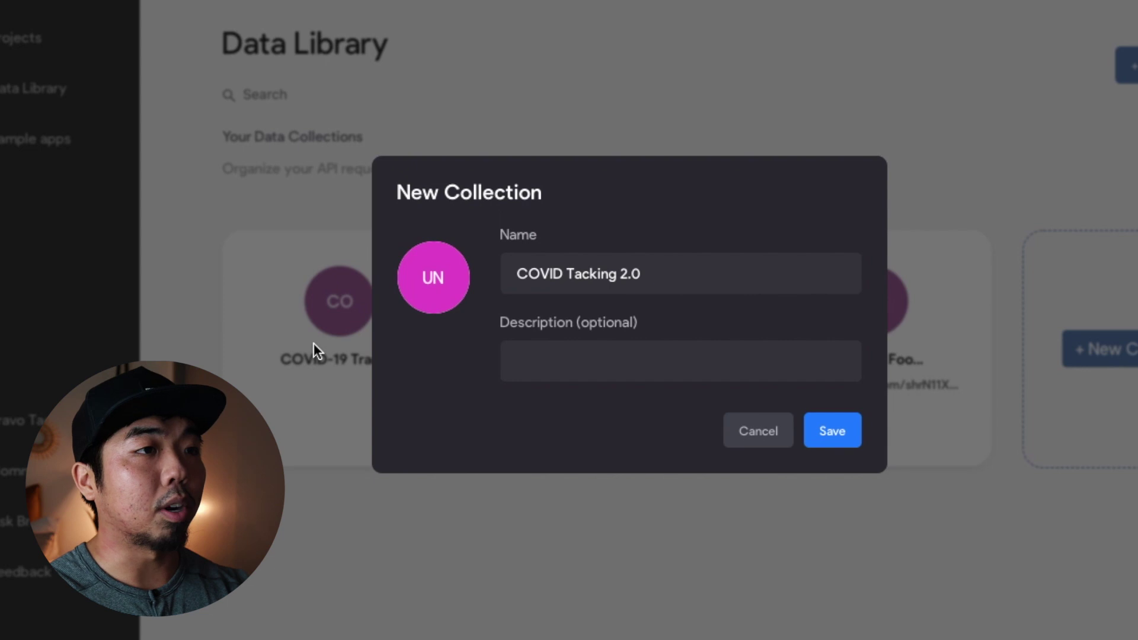
{"action": "left_click", "coordinate": [856, 443]}
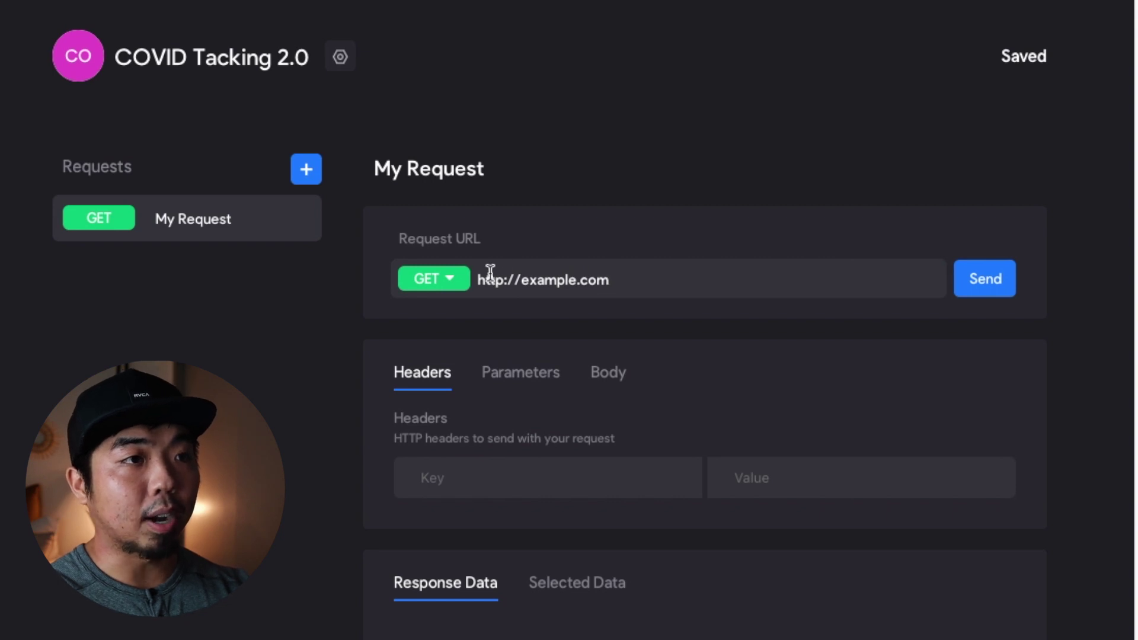
Check the available request methods and open the current US values JSON example from The COVID Tracking Project's Data API page.
{"action": "left_click", "coordinate": [458, 287]}
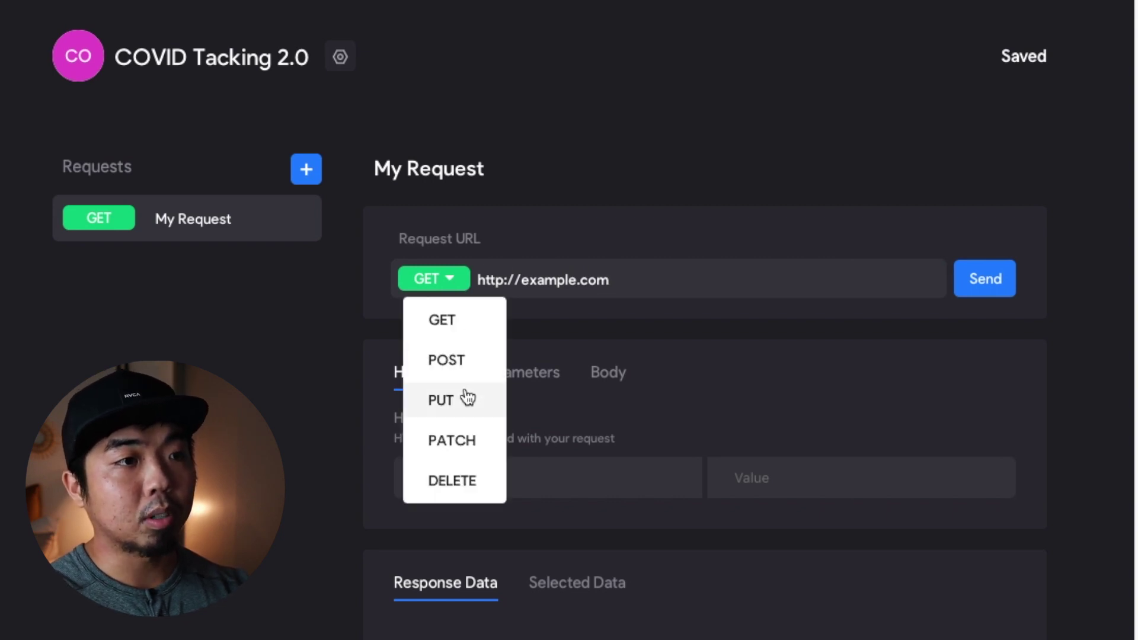
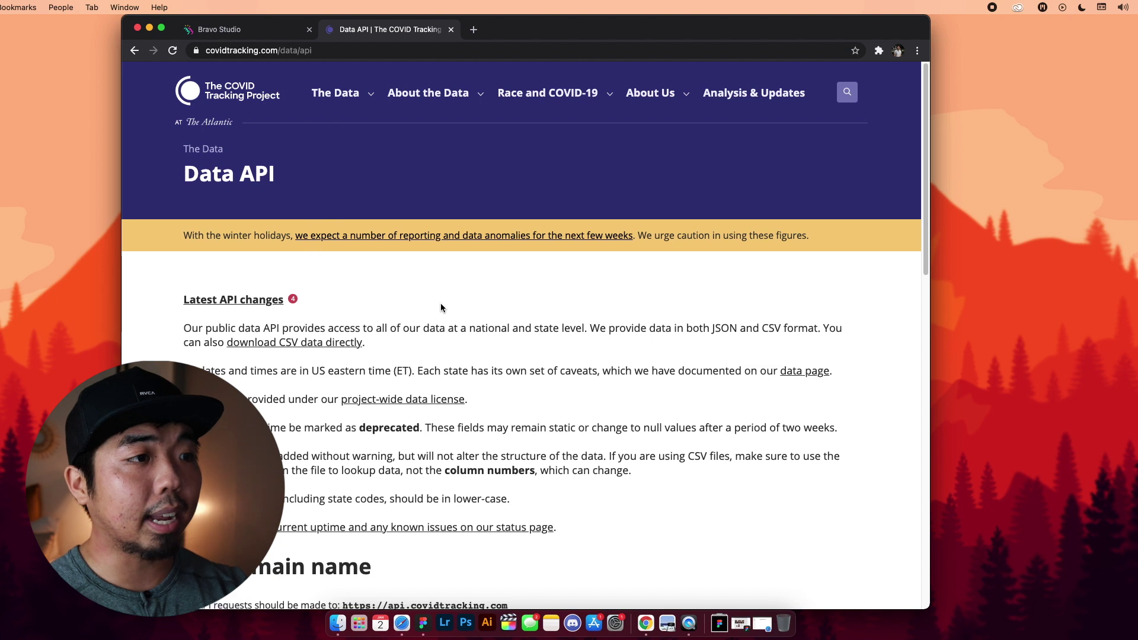
{"action": "scroll", "coordinate": [440, 303], "scroll_direction": "down", "scroll_amount": 10}
{"action": "scroll", "coordinate": [394, 364], "scroll_direction": "down", "scroll_amount": 1}
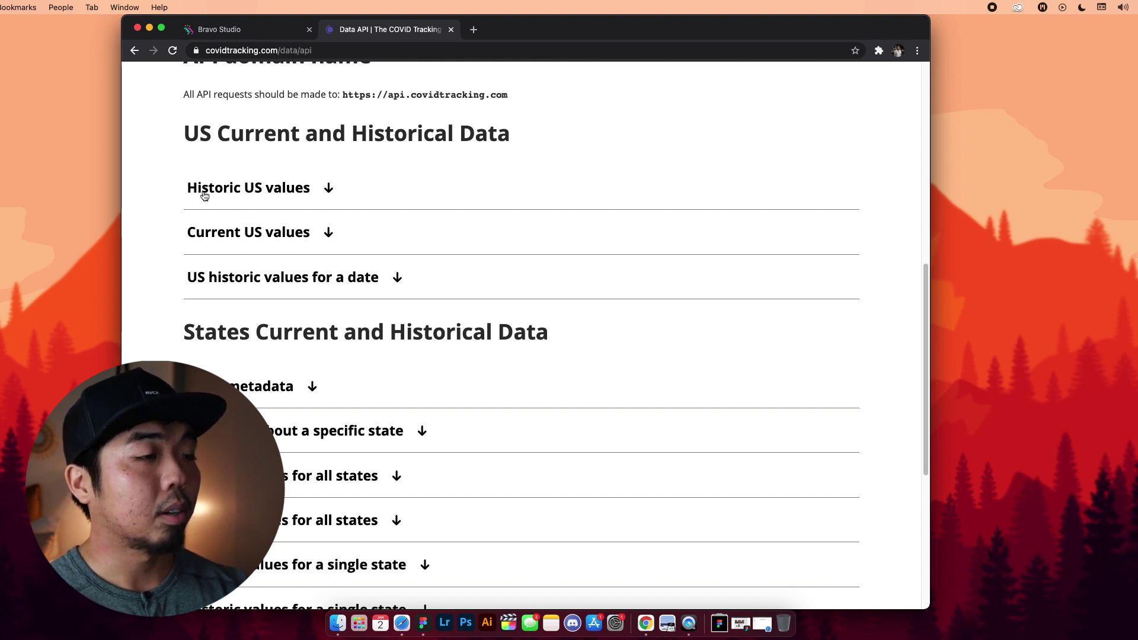
{"action": "scroll", "coordinate": [310, 282], "scroll_direction": "down", "scroll_amount": 1}
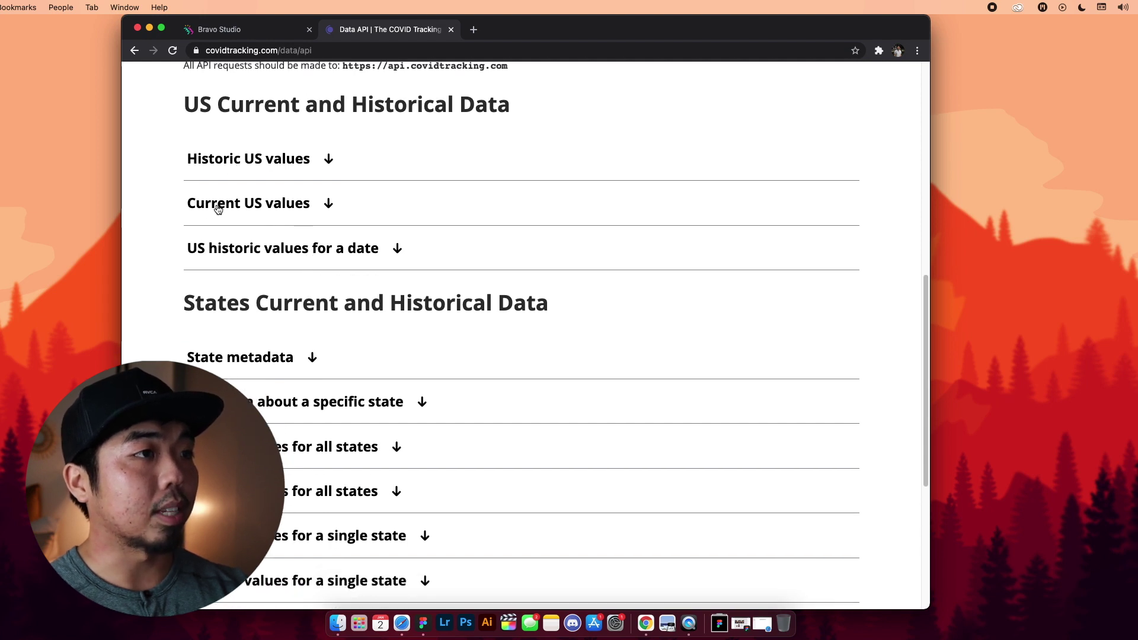
{"action": "left_click", "coordinate": [272, 208]}
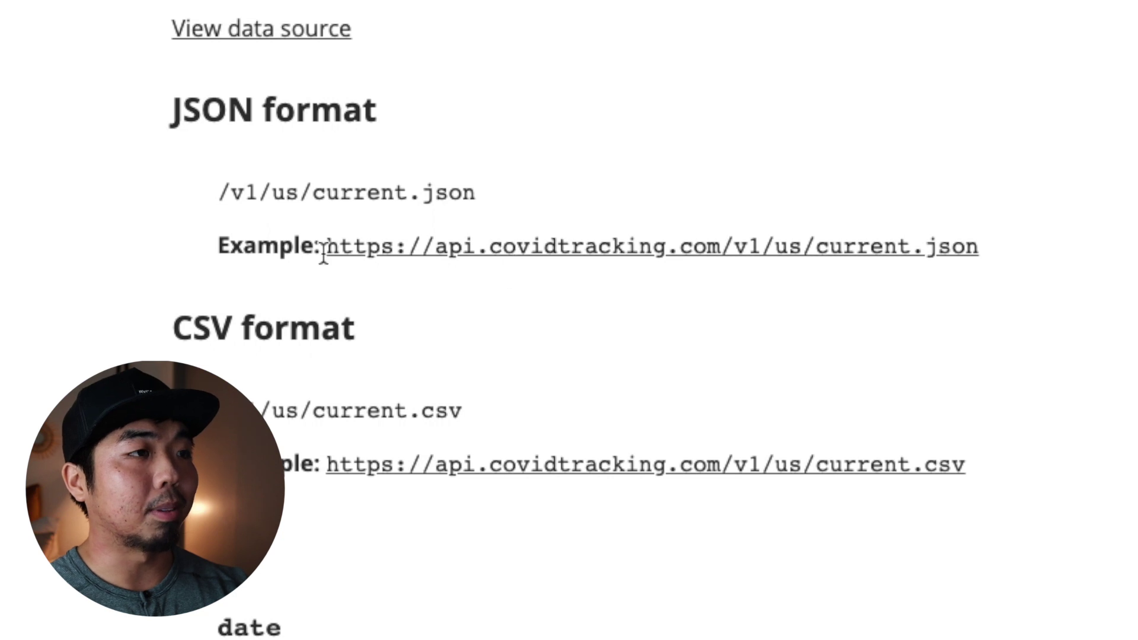
{"action": "left_click", "coordinate": [460, 263], "text": "super"}
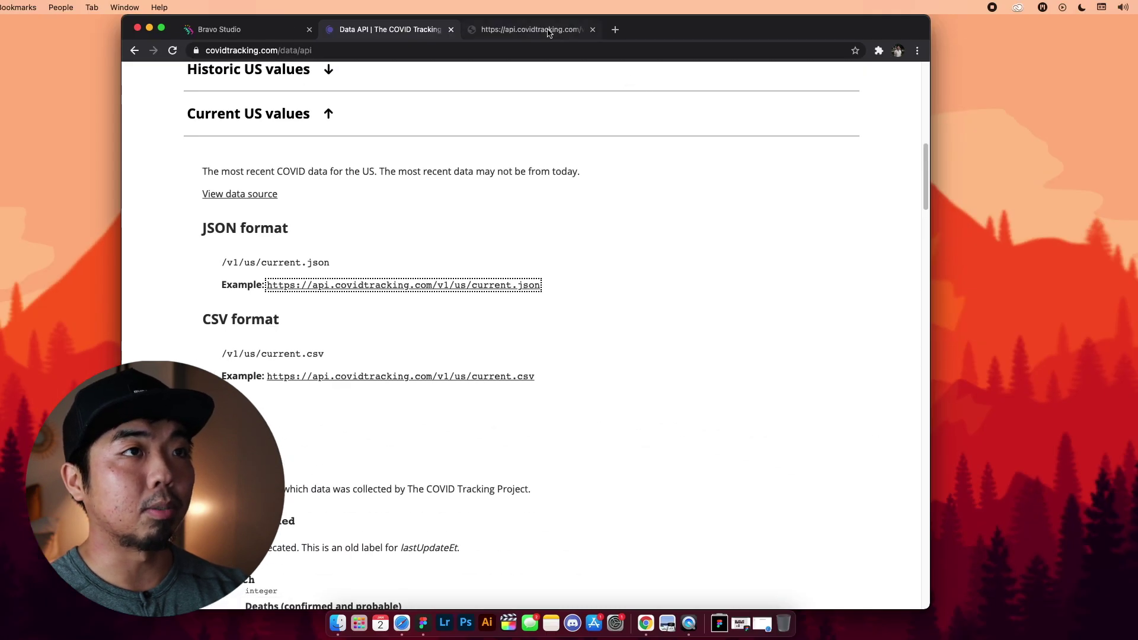
{"action": "left_click", "coordinate": [549, 32]}
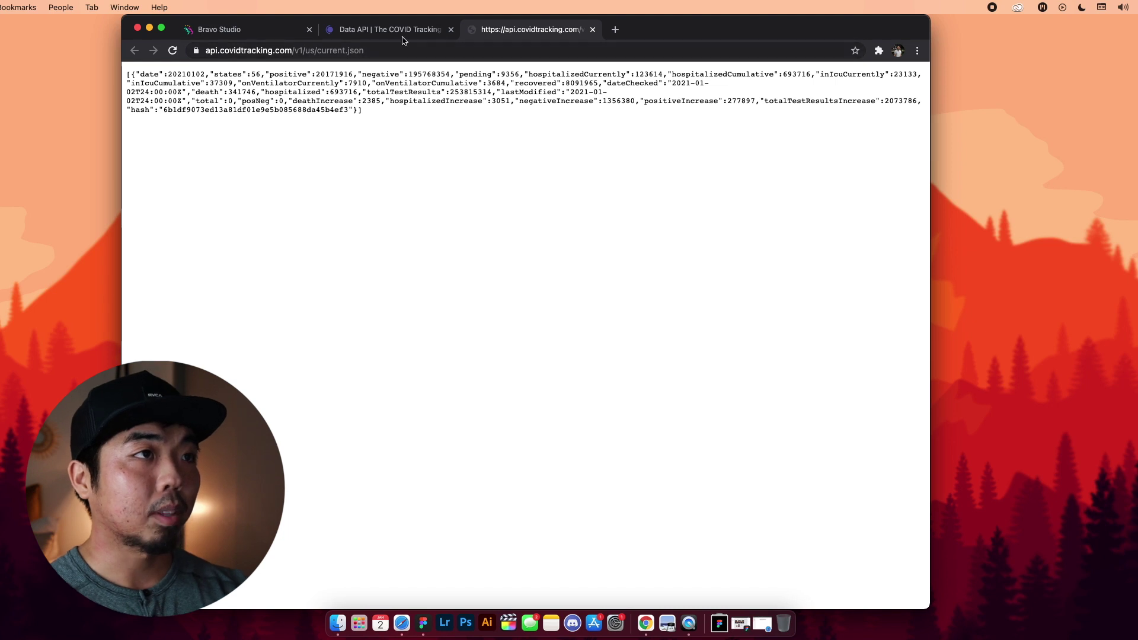
{"action": "left_click", "coordinate": [389, 52]}
{"action": "key", "text": "ctrl+c"}
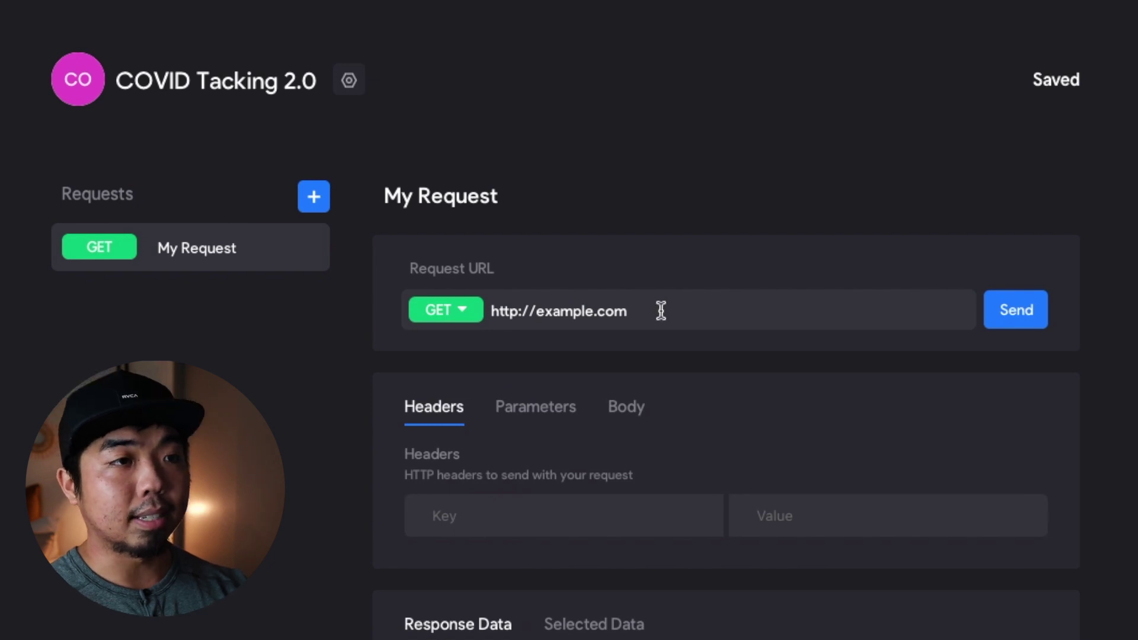
{"action": "left_click", "coordinate": [638, 309]}
{"action": "left_click_drag", "start_coordinate": [639, 310], "coordinate": [491, 311]}
{"action": "key", "text": "ctrl+v"}
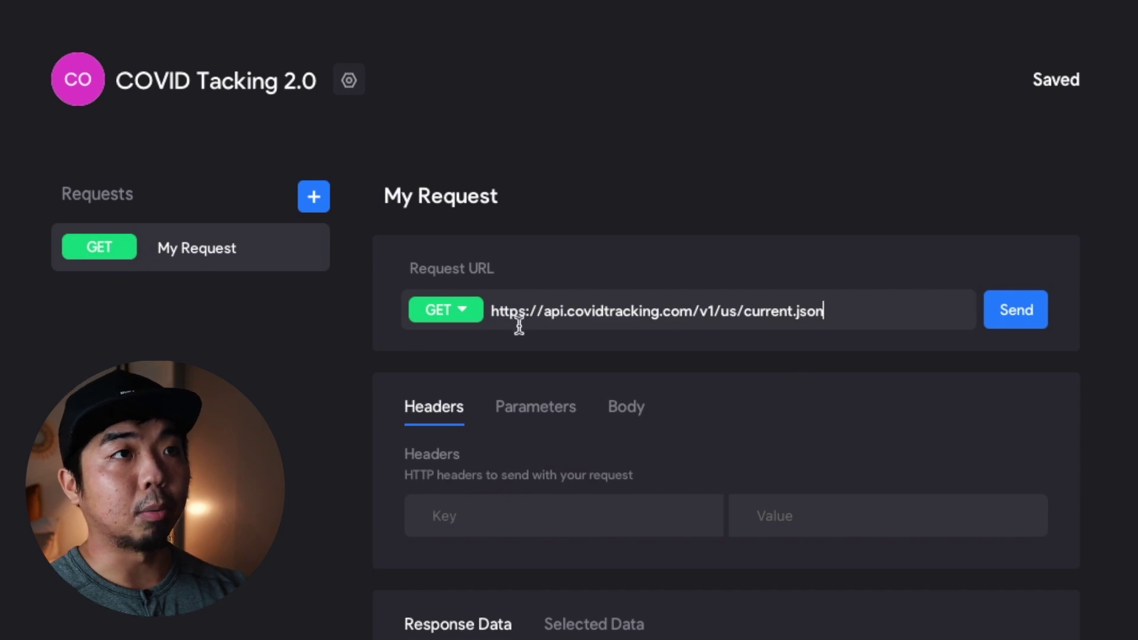
{"action": "left_click", "coordinate": [1032, 323]}
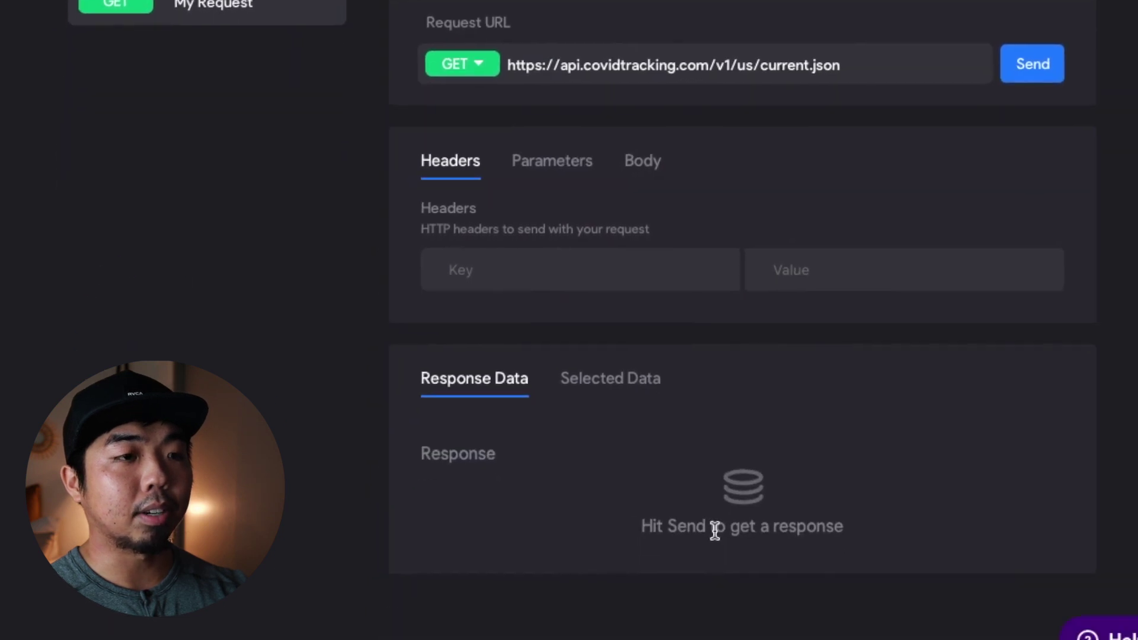
Examine the response data fields returned for the request and compare them with the API documentation for current US values.
{"action": "scroll", "coordinate": [524, 266], "scroll_direction": "down", "scroll_amount": 9}
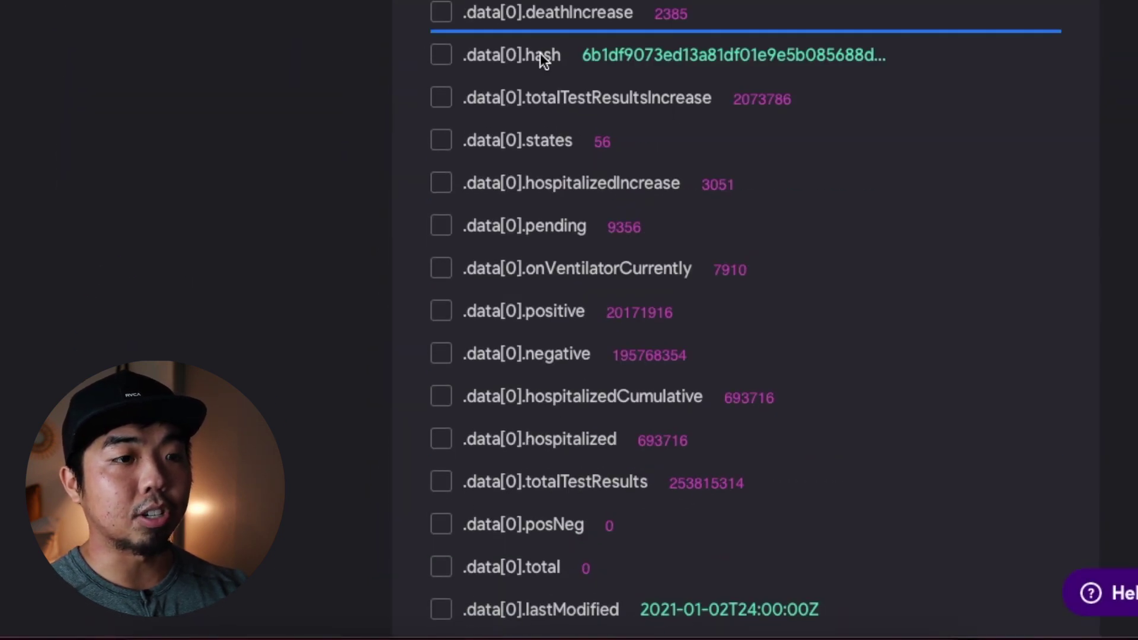
{"action": "scroll", "coordinate": [565, 425], "scroll_direction": "down", "scroll_amount": 7}
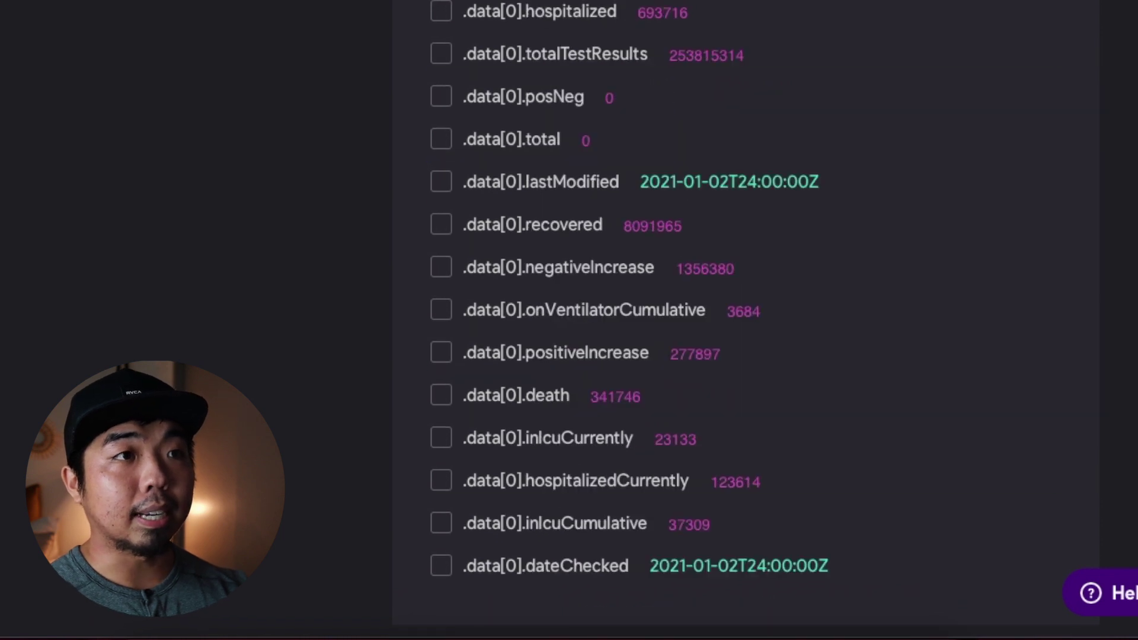
{"action": "scroll", "coordinate": [566, 426], "scroll_direction": "up", "scroll_amount": 2}
{"action": "scroll", "coordinate": [623, 320], "scroll_direction": "up", "scroll_amount": 2}
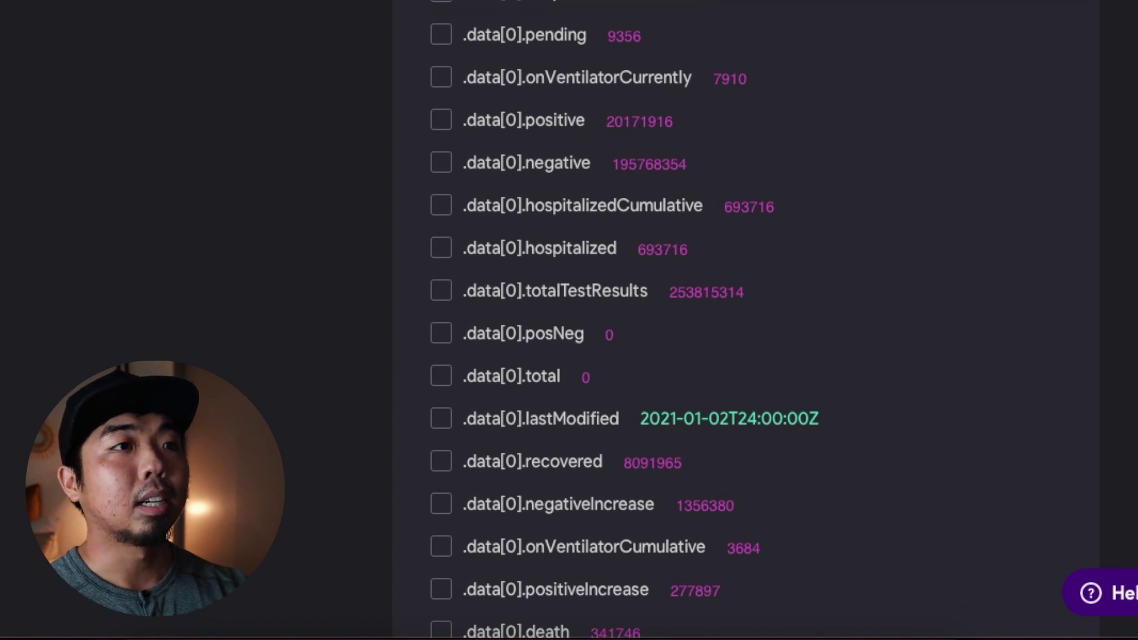
{"action": "scroll", "coordinate": [533, 12], "scroll_direction": "up", "scroll_amount": 4}
{"action": "scroll", "coordinate": [746, 320], "scroll_direction": "up", "scroll_amount": 6}
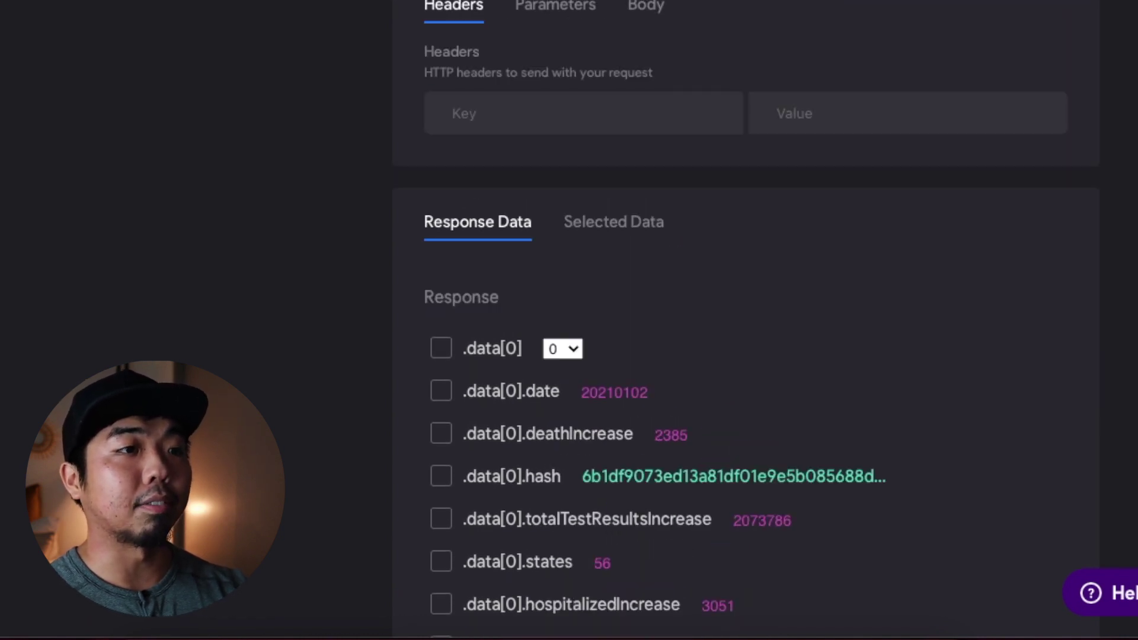
{"action": "scroll", "coordinate": [612, 144], "scroll_direction": "down", "scroll_amount": 8}
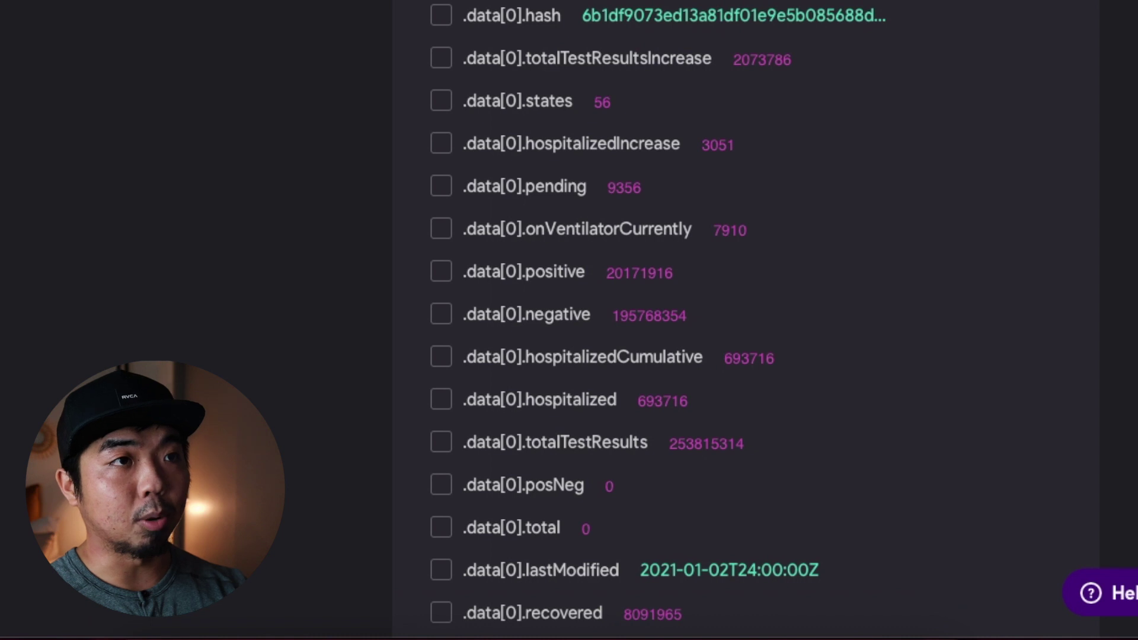
{"action": "scroll", "coordinate": [579, 12], "scroll_direction": "down", "scroll_amount": 3}
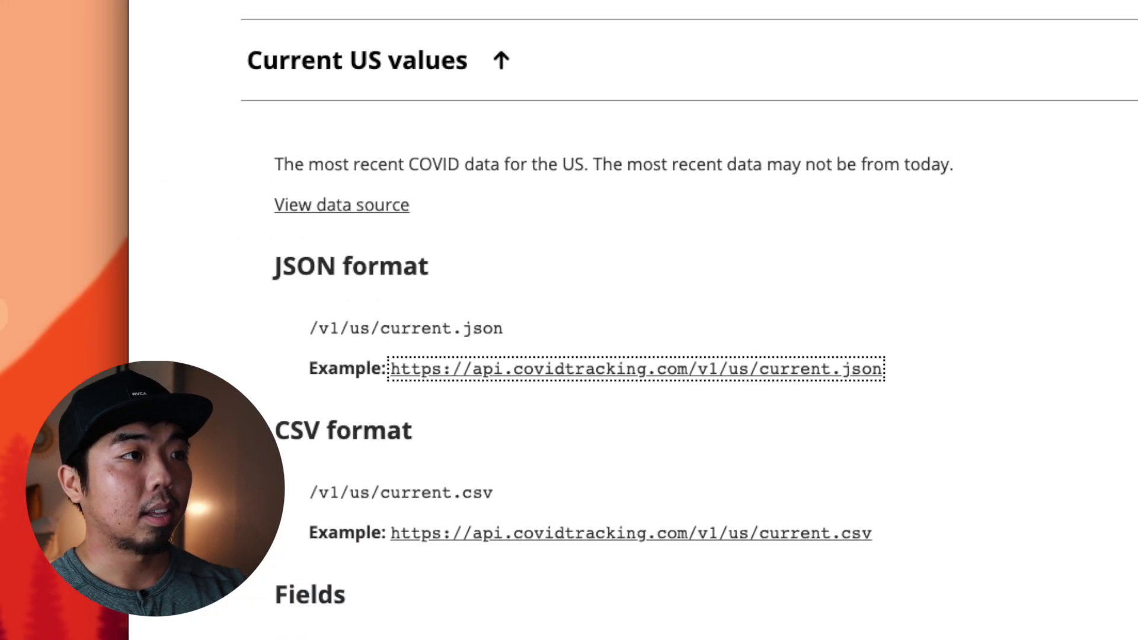
{"action": "scroll", "coordinate": [387, 231], "scroll_direction": "up", "scroll_amount": 2}
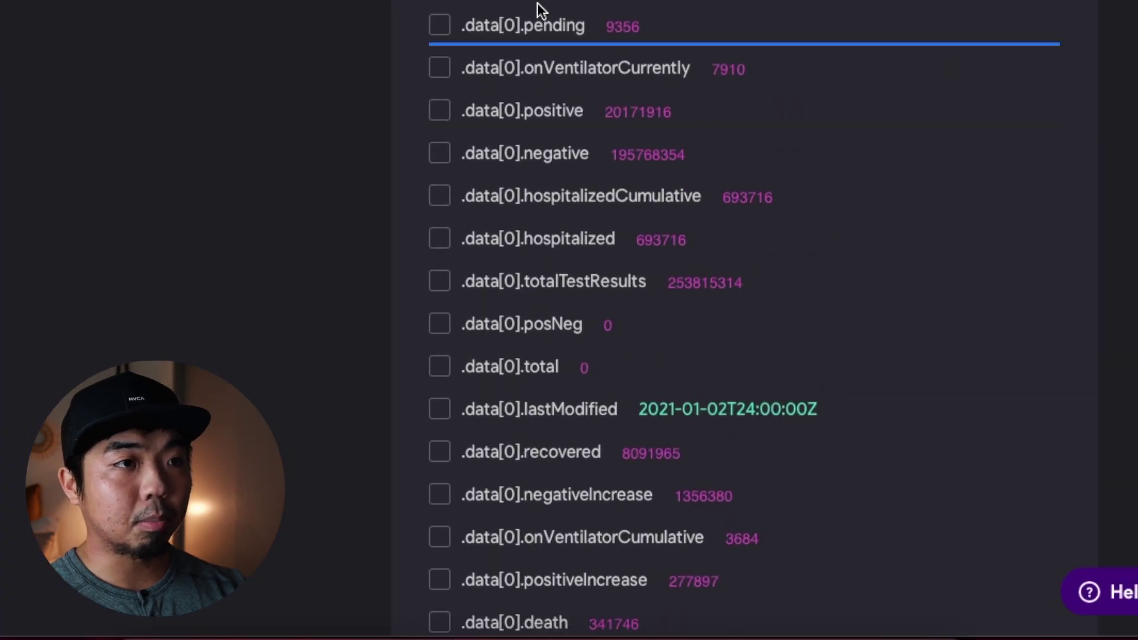
Select the .data[0].positive and .data[0].death fields in the response data.
{"action": "scroll", "coordinate": [581, 91], "scroll_direction": "down", "scroll_amount": 1}
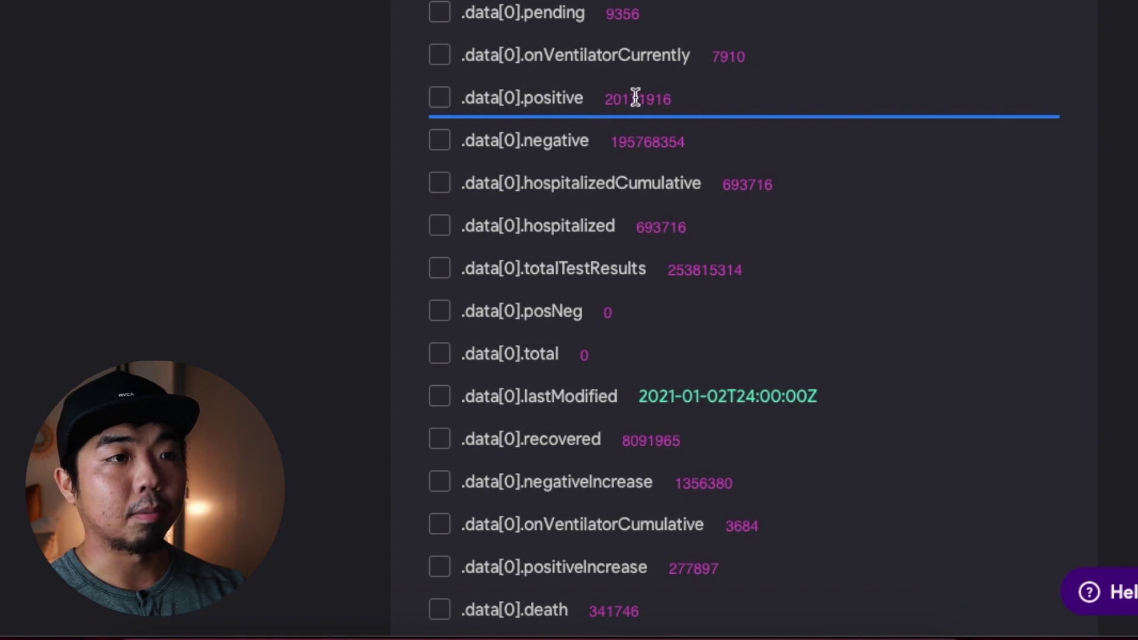
{"action": "left_click", "coordinate": [440, 99]}
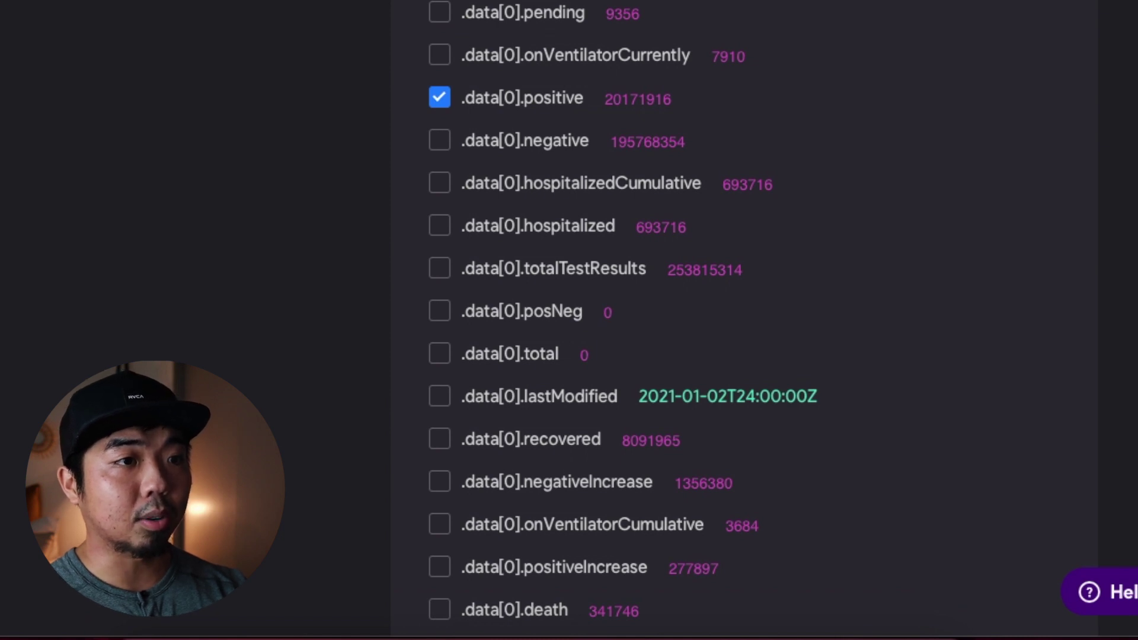
{"action": "scroll", "coordinate": [548, 201], "scroll_direction": "down", "scroll_amount": 2}
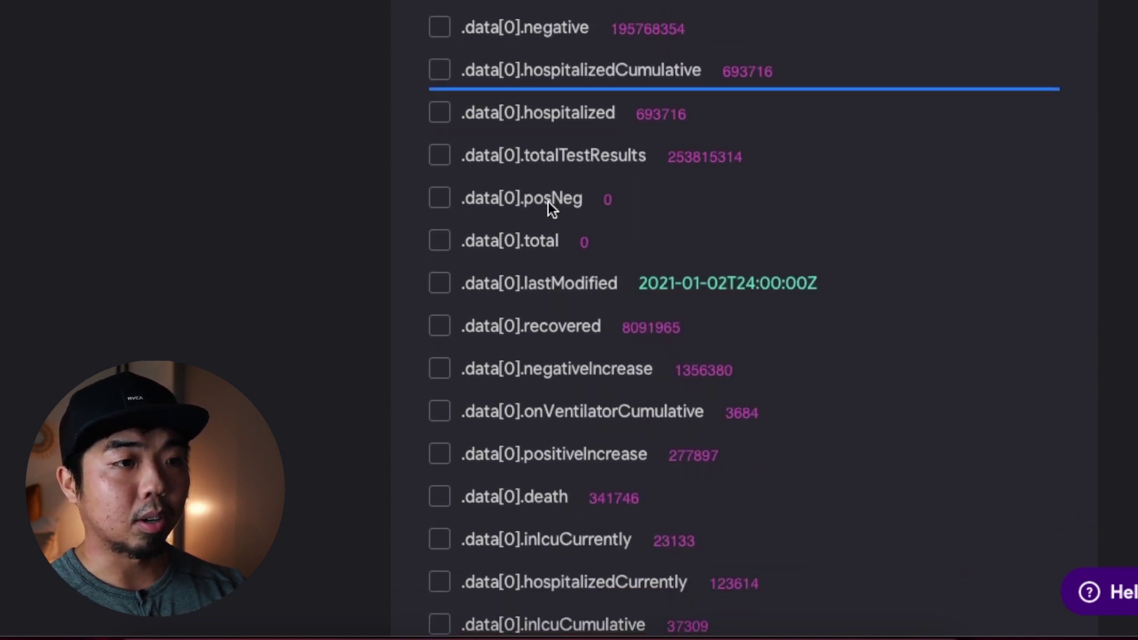
{"action": "scroll", "coordinate": [548, 201], "scroll_direction": "down", "scroll_amount": 3}
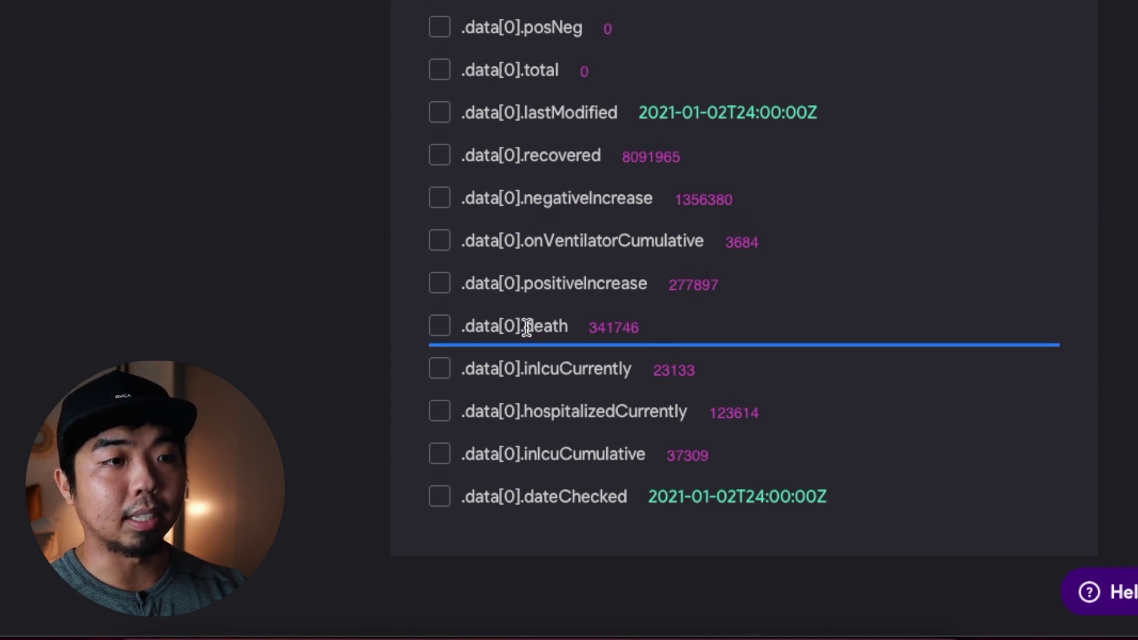
{"action": "left_click", "coordinate": [439, 326]}
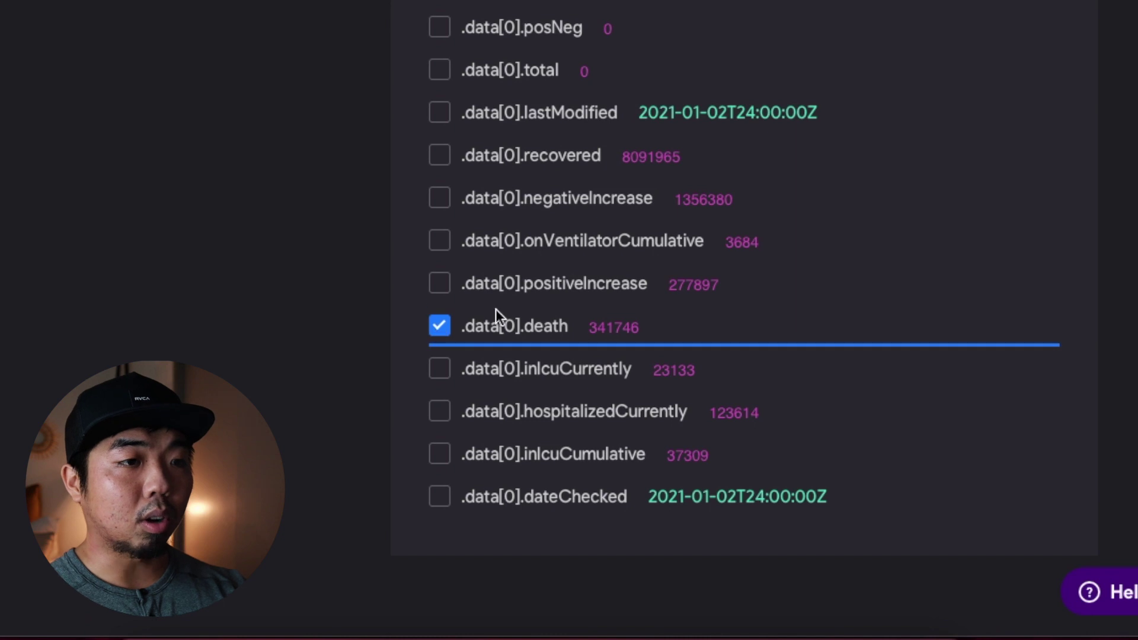
Rename My Request in the COVID Tacking 2.0 collection as "US Total".
{"action": "scroll", "coordinate": [551, 317], "scroll_direction": "up", "scroll_amount": 10}
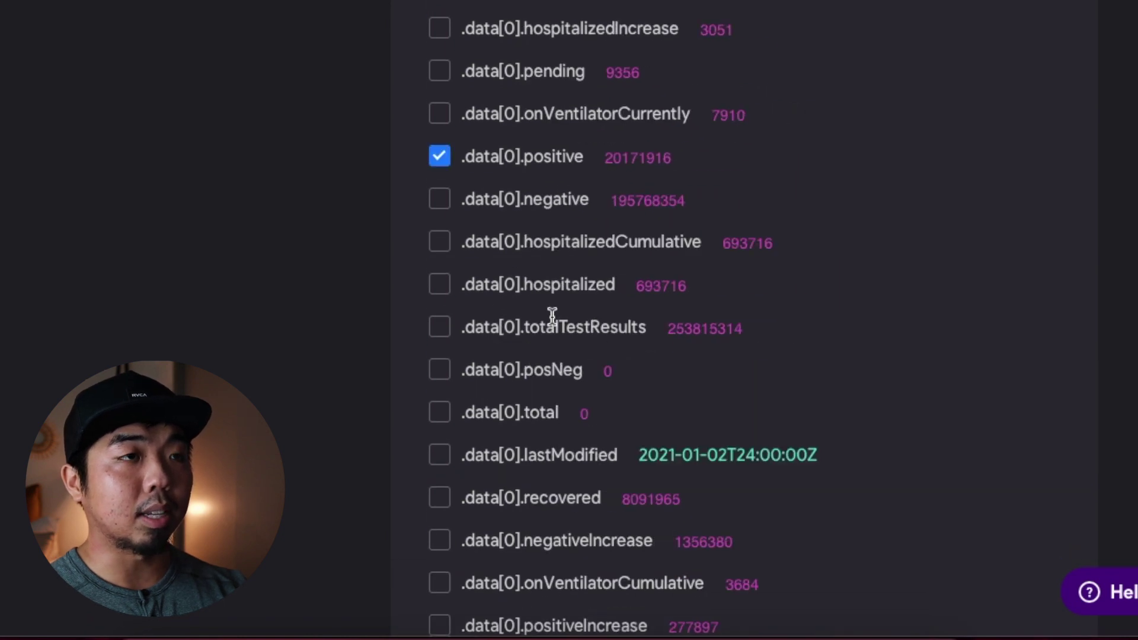
{"action": "left_click_drag", "start_coordinate": [552, 317], "coordinate": [535, 6]}
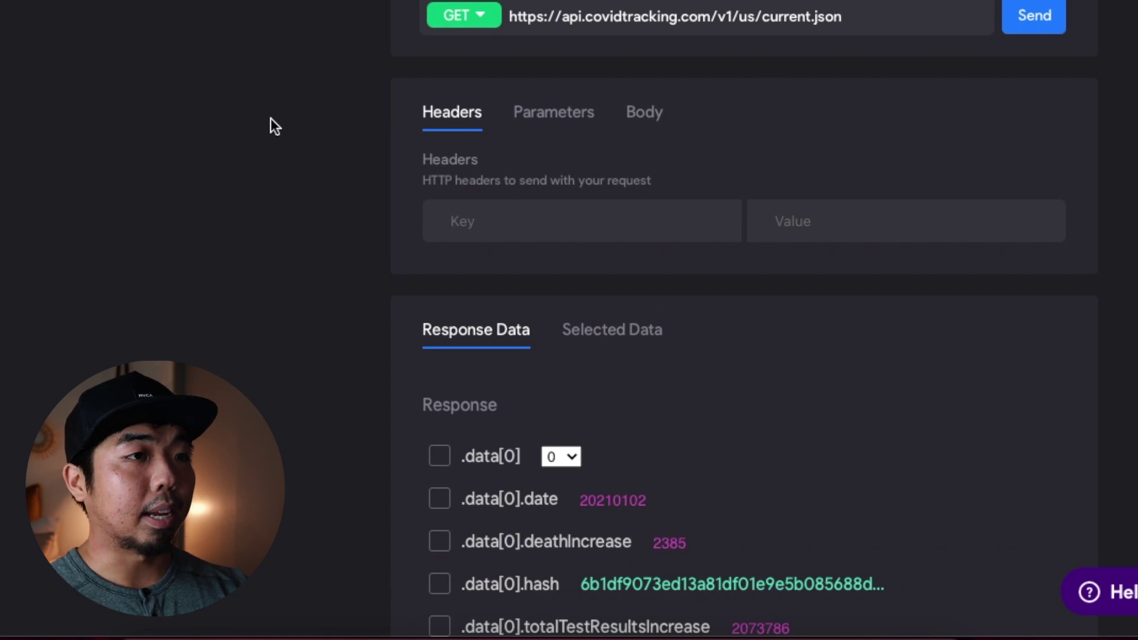
{"action": "scroll", "coordinate": [226, 56], "scroll_direction": "down", "scroll_amount": 10}
{"action": "scroll", "coordinate": [390, 267], "scroll_direction": "up", "scroll_amount": 10}
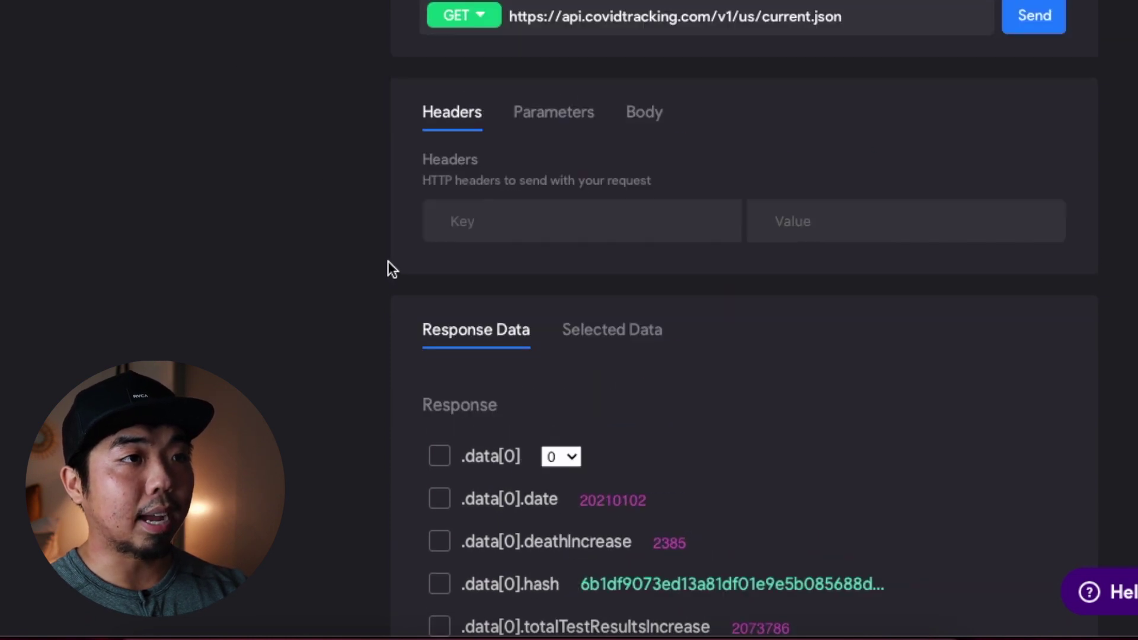
{"action": "scroll", "coordinate": [127, 87], "scroll_direction": "up", "scroll_amount": 6}
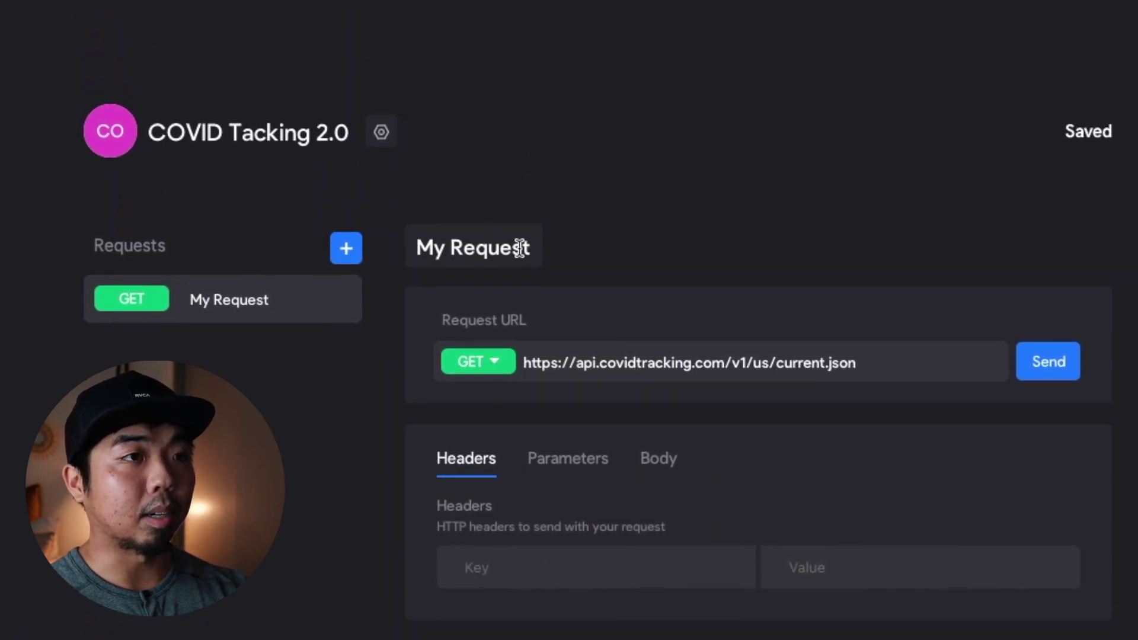
{"action": "double_click", "coordinate": [520, 248]}
{"action": "type", "text": "US "}
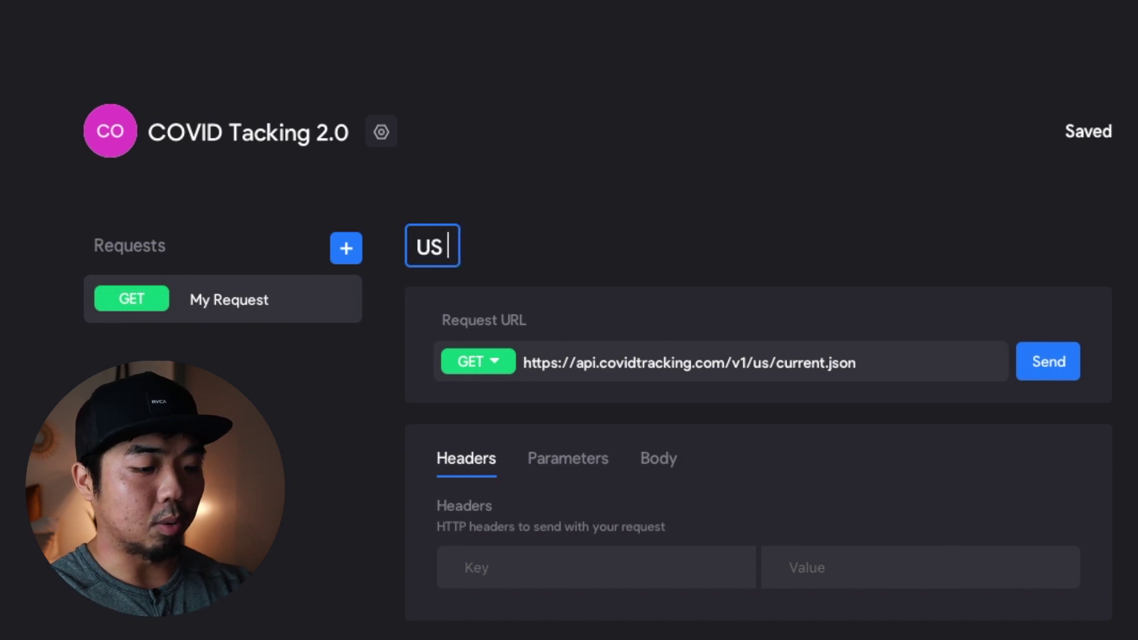
{"action": "type", "text": "Total"}
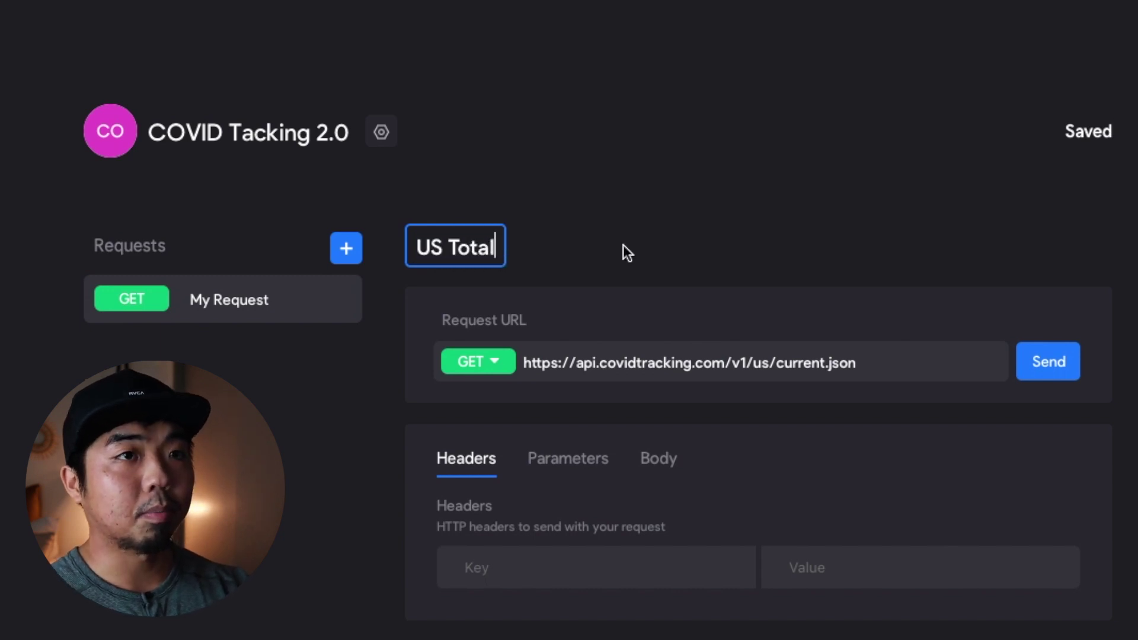
{"action": "key", "text": "Return"}
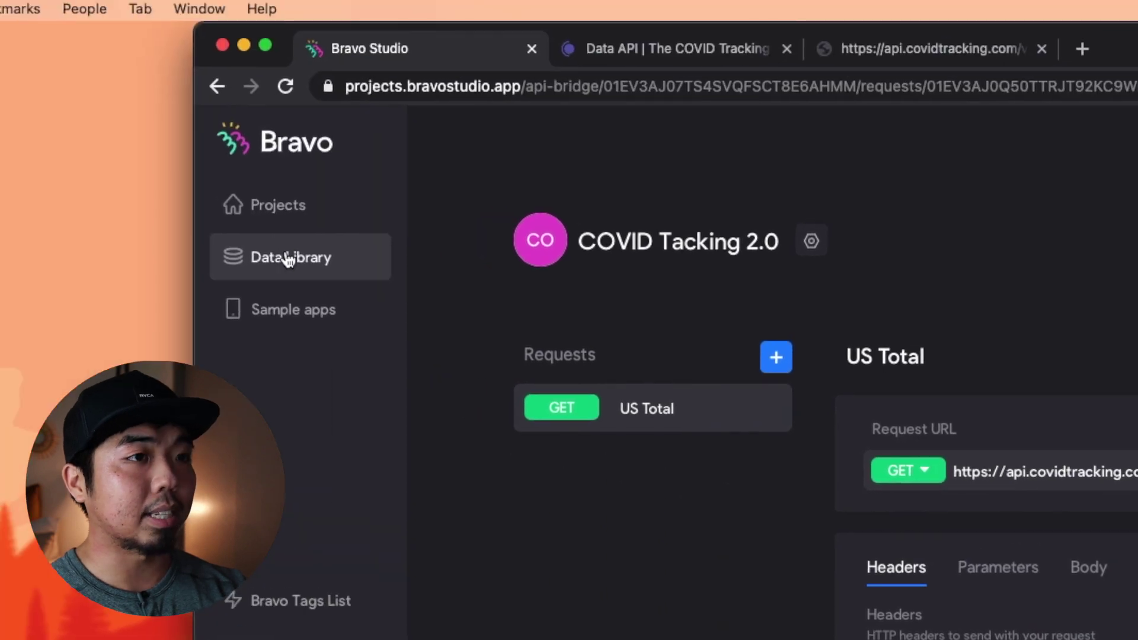
Open the data binding page for the Main Screen of the Demo App project.
{"action": "left_click", "coordinate": [288, 259]}
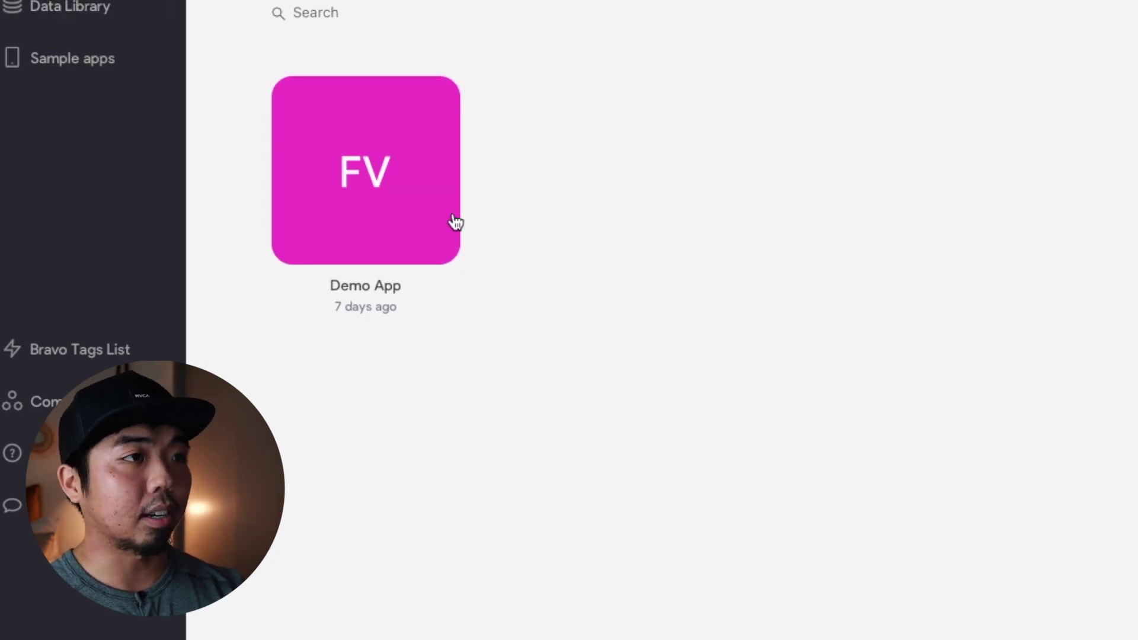
{"action": "left_click", "coordinate": [354, 177]}
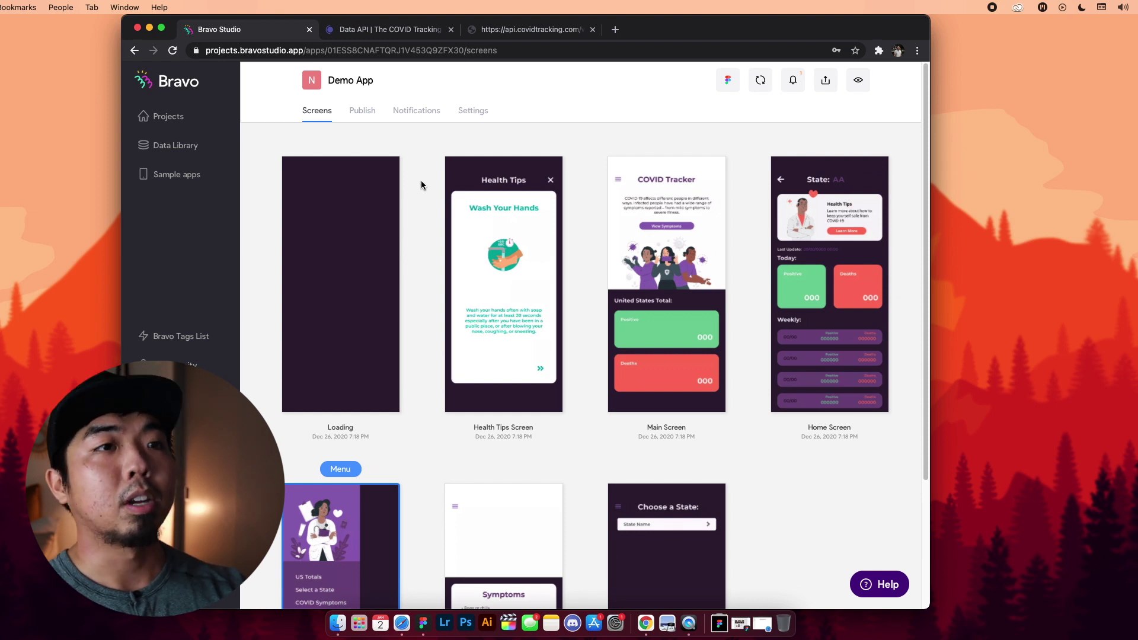
{"action": "left_click", "coordinate": [649, 247]}
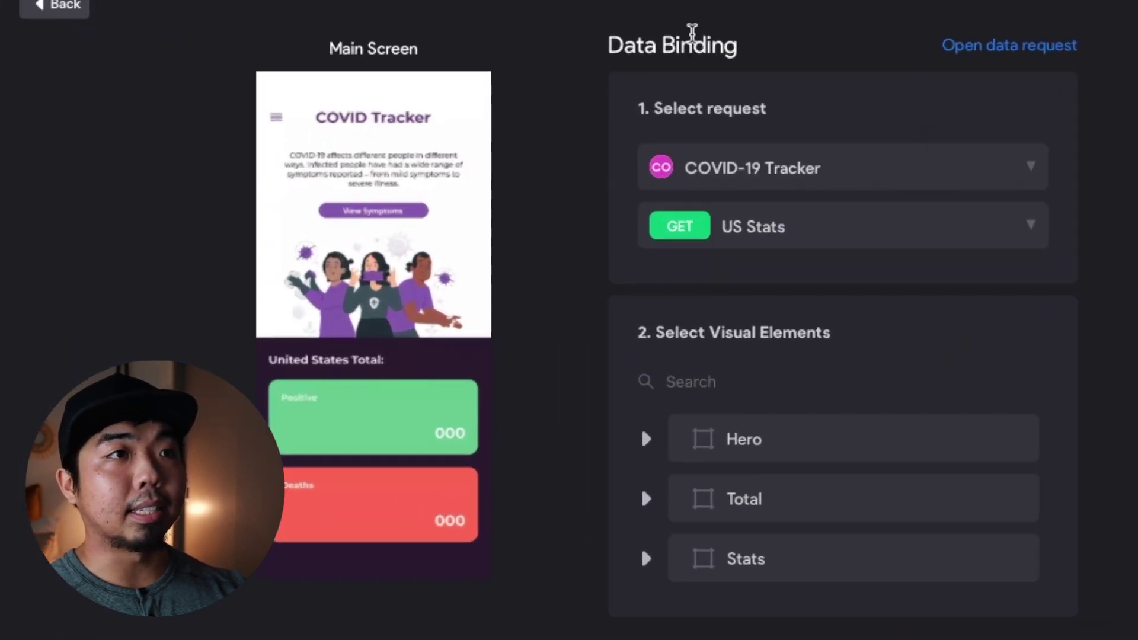
Switch the Main Screen's data binding to the COVID Tacking 2.0 collection, accepting deletion of existing bindings, and choose its US Total request.
{"action": "left_click", "coordinate": [796, 170]}
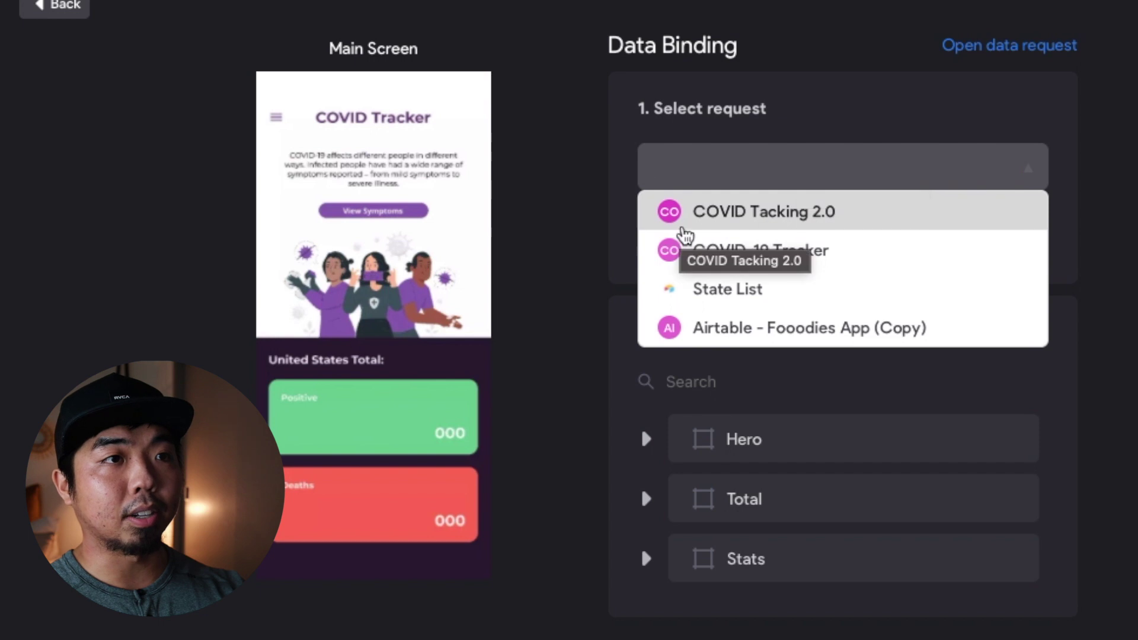
{"action": "left_click", "coordinate": [824, 225]}
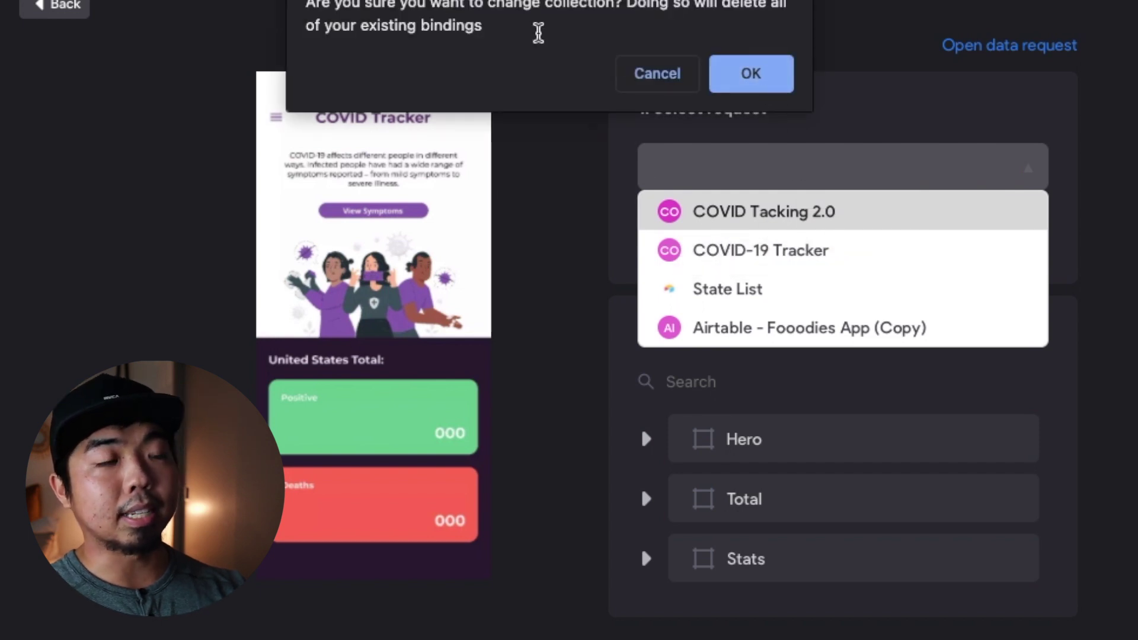
{"action": "left_click", "coordinate": [750, 74]}
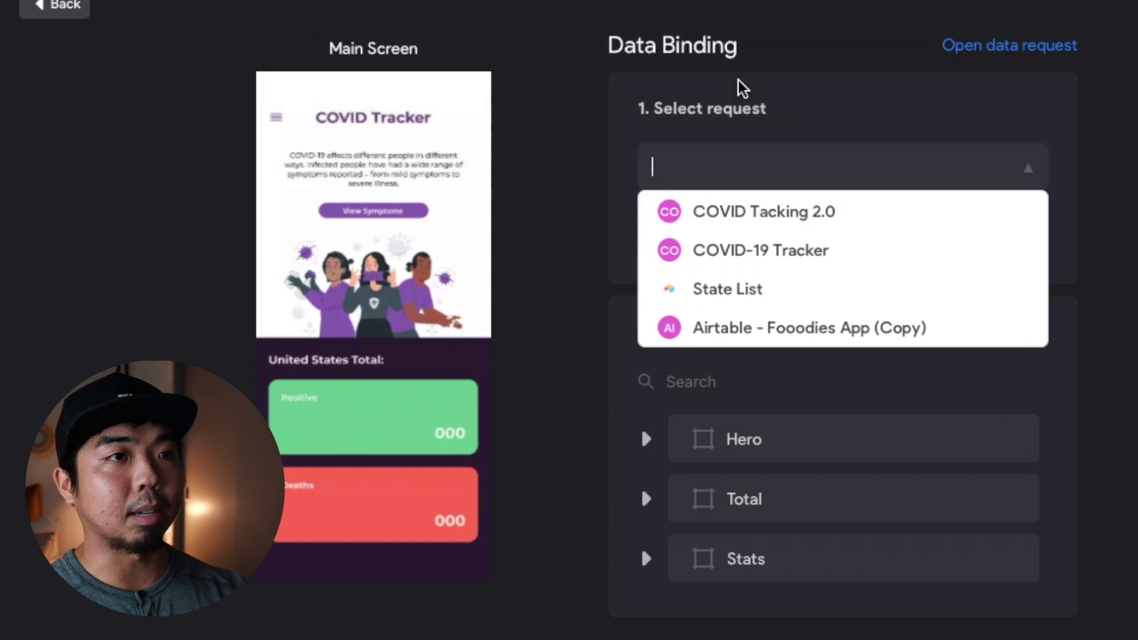
{"action": "left_click", "coordinate": [815, 216]}
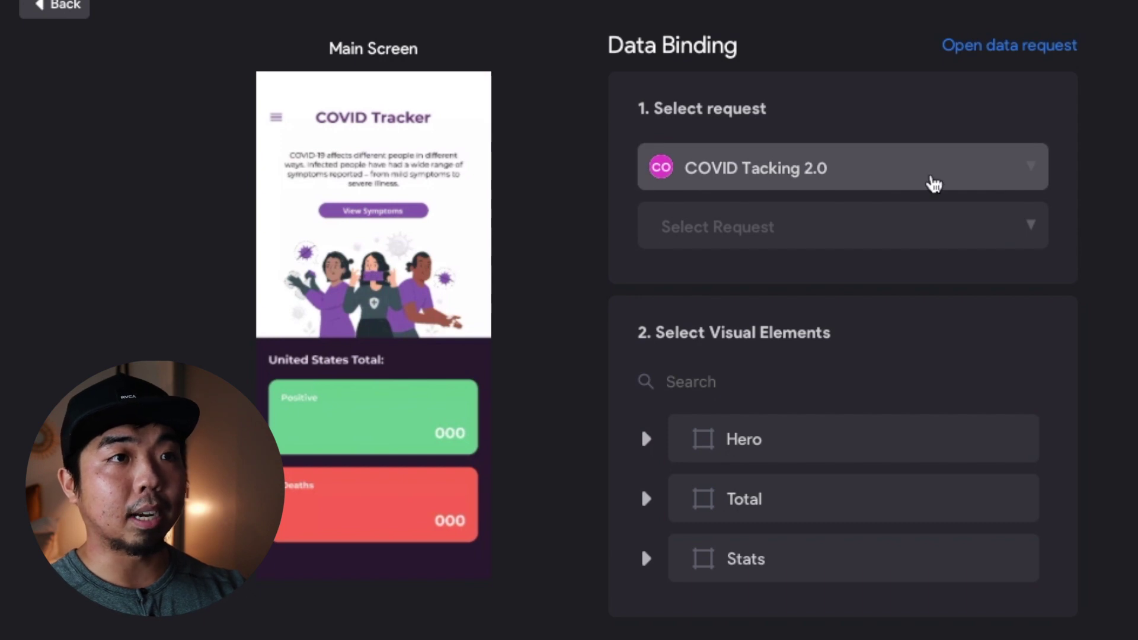
{"action": "left_click", "coordinate": [892, 243]}
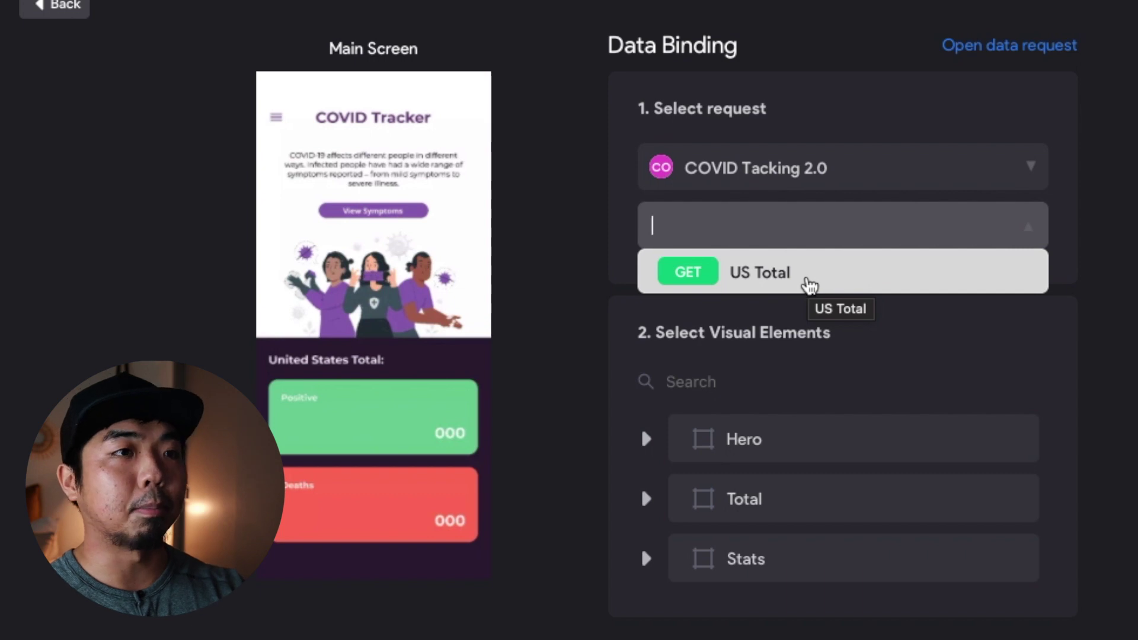
{"action": "left_click", "coordinate": [765, 277]}
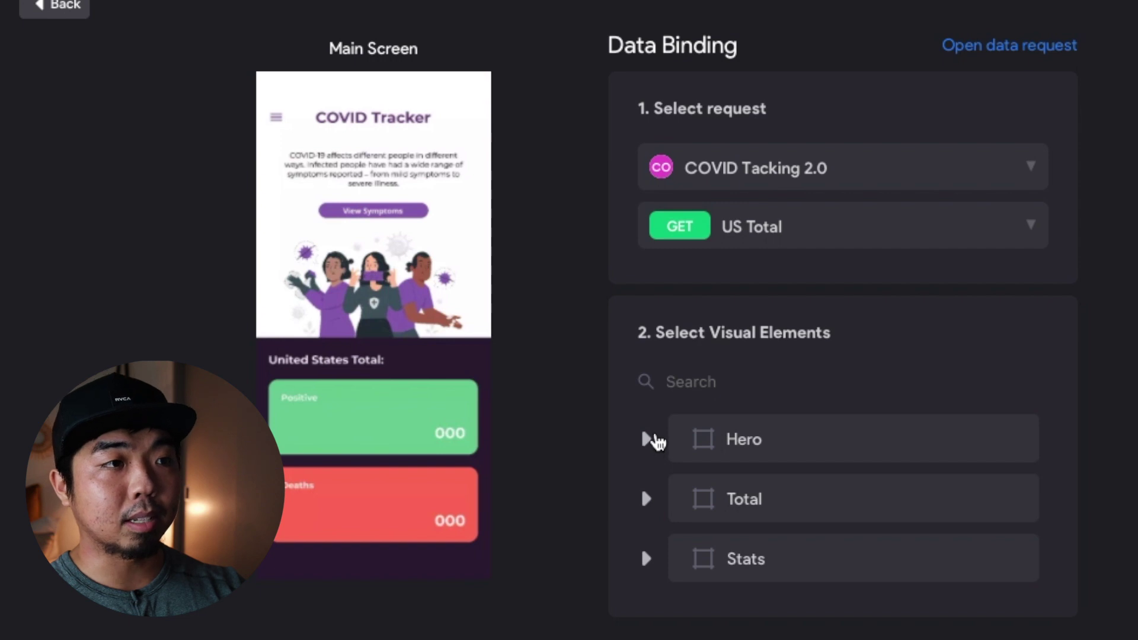
Bind the 000 text element above Positive in the Stats group to the Positive data field.
{"action": "left_click", "coordinate": [646, 560]}
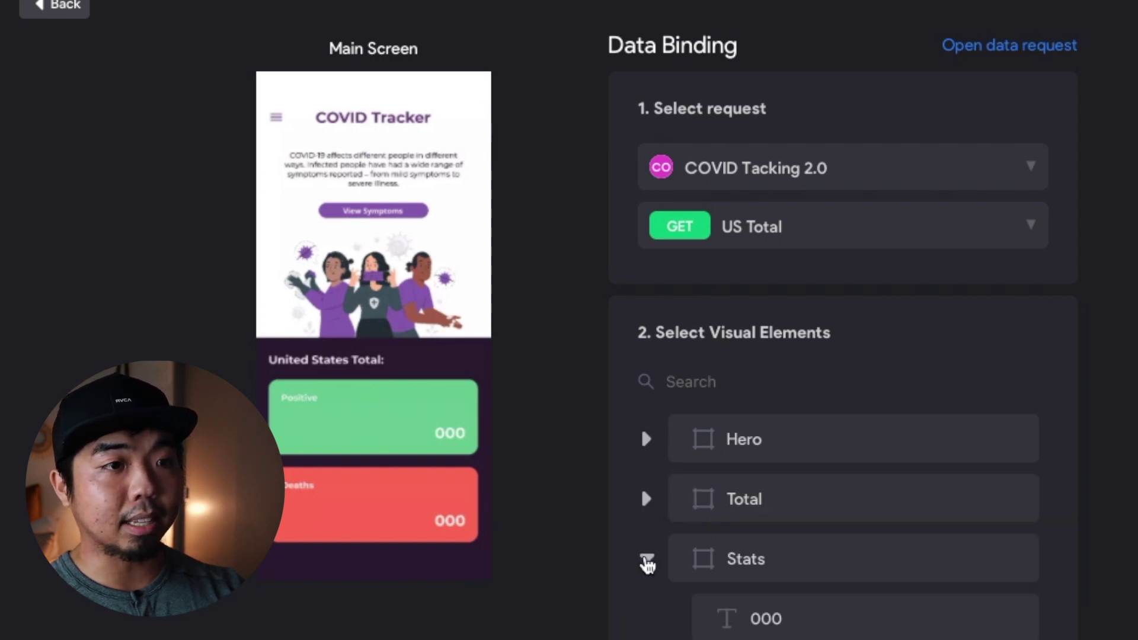
{"action": "scroll", "coordinate": [647, 565], "scroll_direction": "down", "scroll_amount": 4}
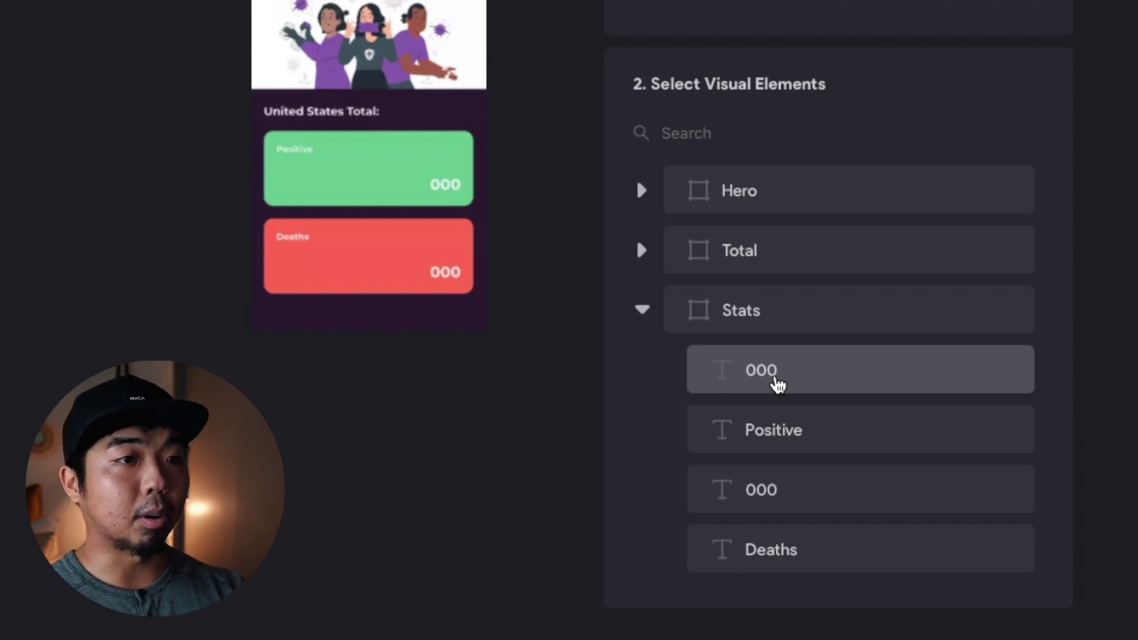
{"action": "left_click", "coordinate": [765, 379]}
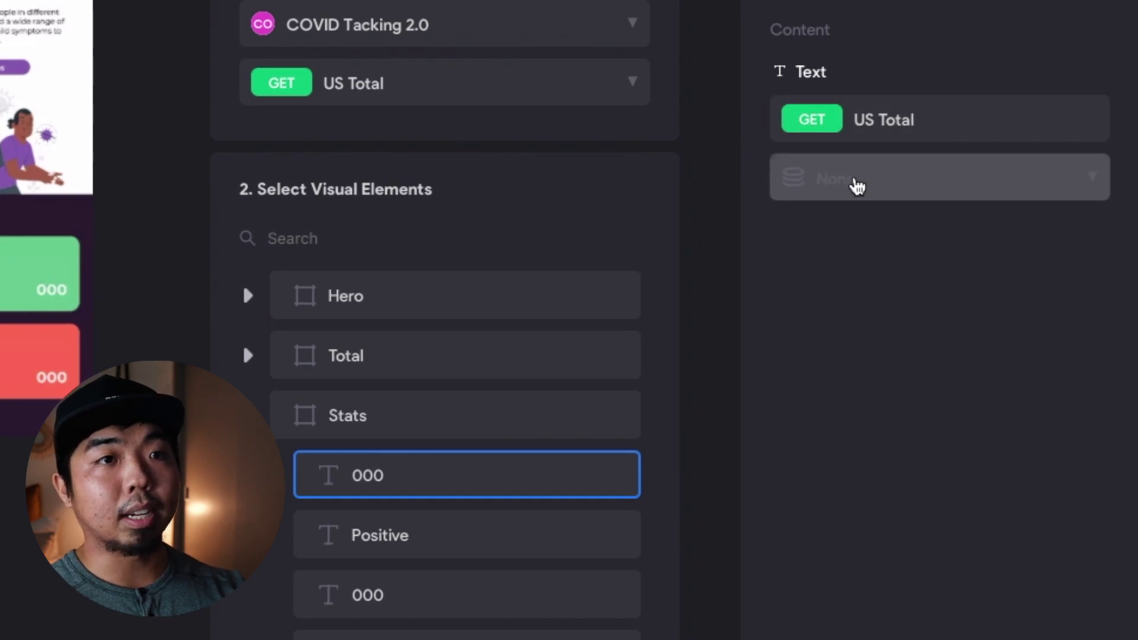
{"action": "left_click", "coordinate": [889, 184]}
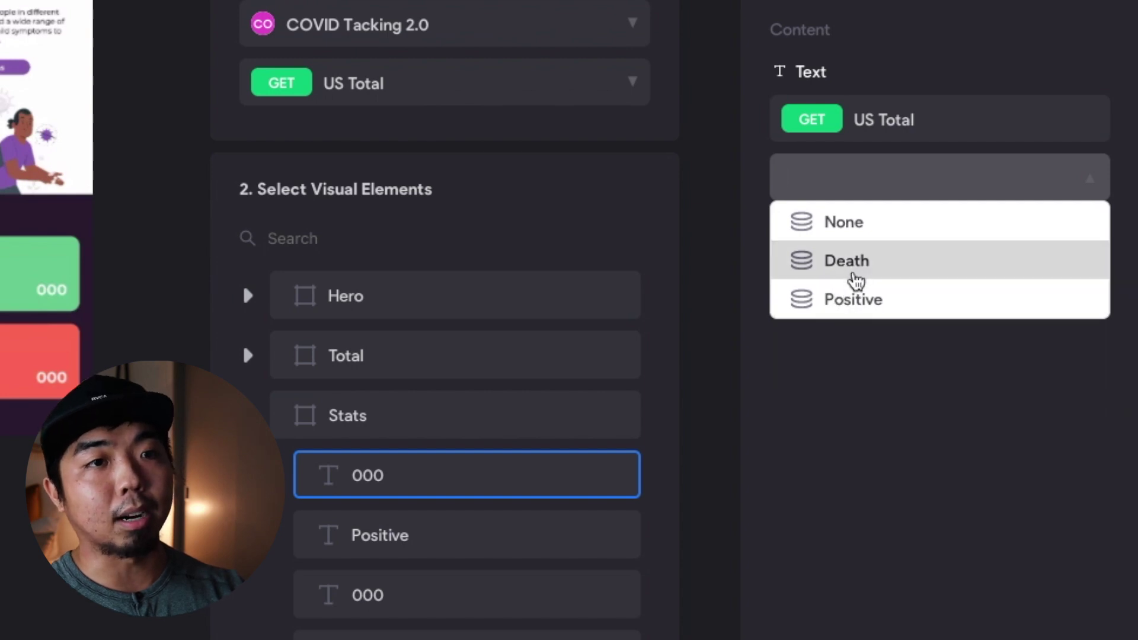
{"action": "left_click", "coordinate": [844, 301]}
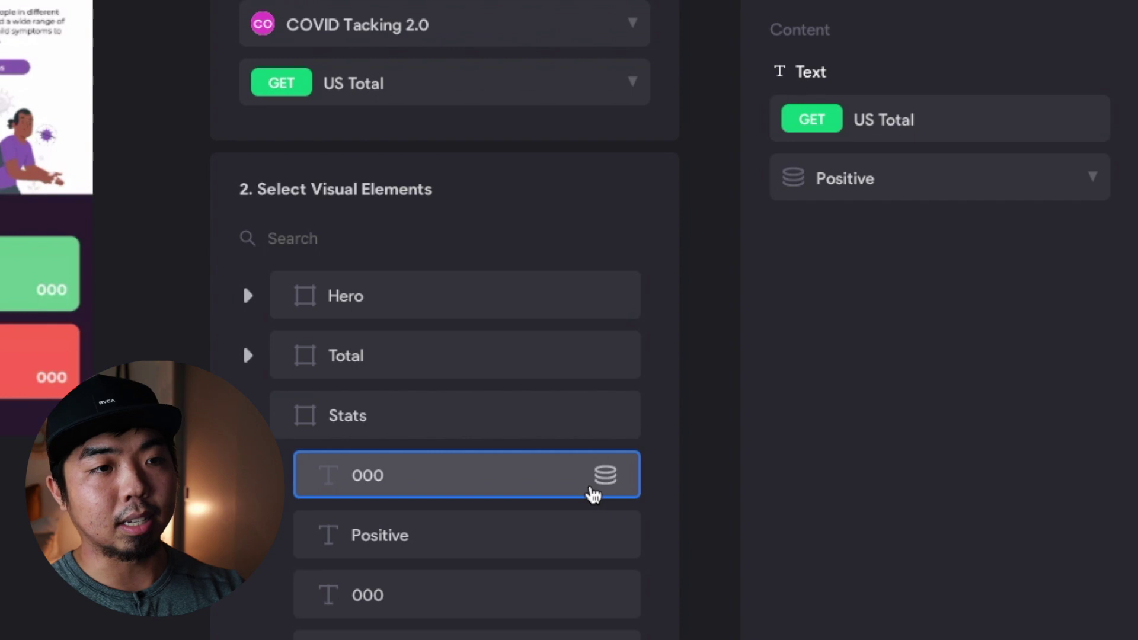
Bind the 000 text element above Deaths in the Stats group to the Death data field and close the element binding.
{"action": "left_click", "coordinate": [400, 616]}
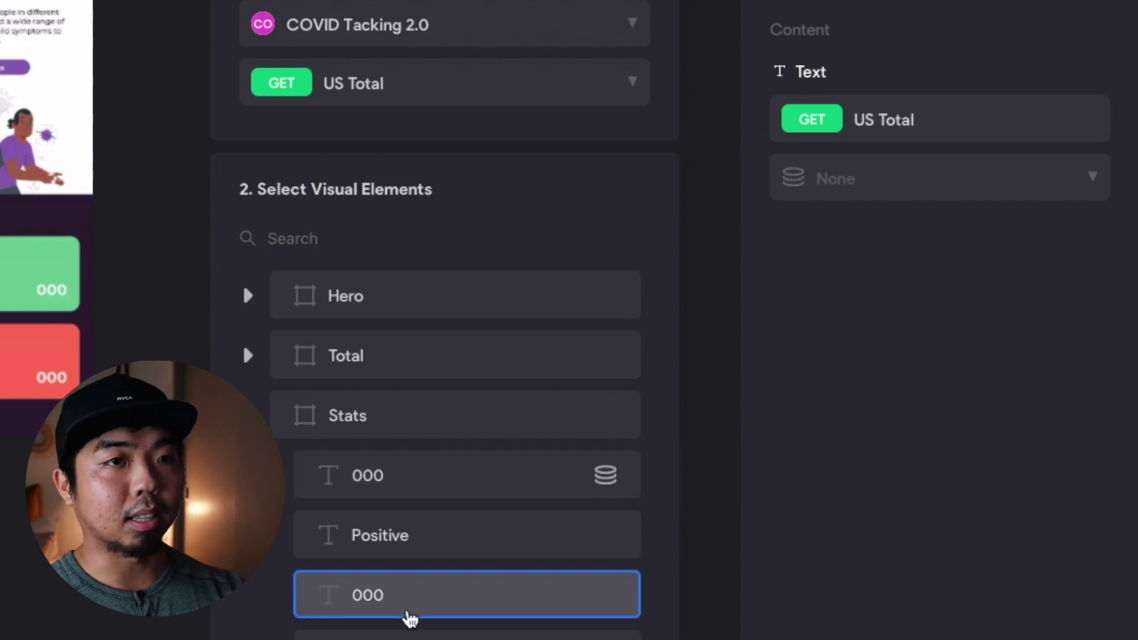
{"action": "left_click", "coordinate": [1006, 196]}
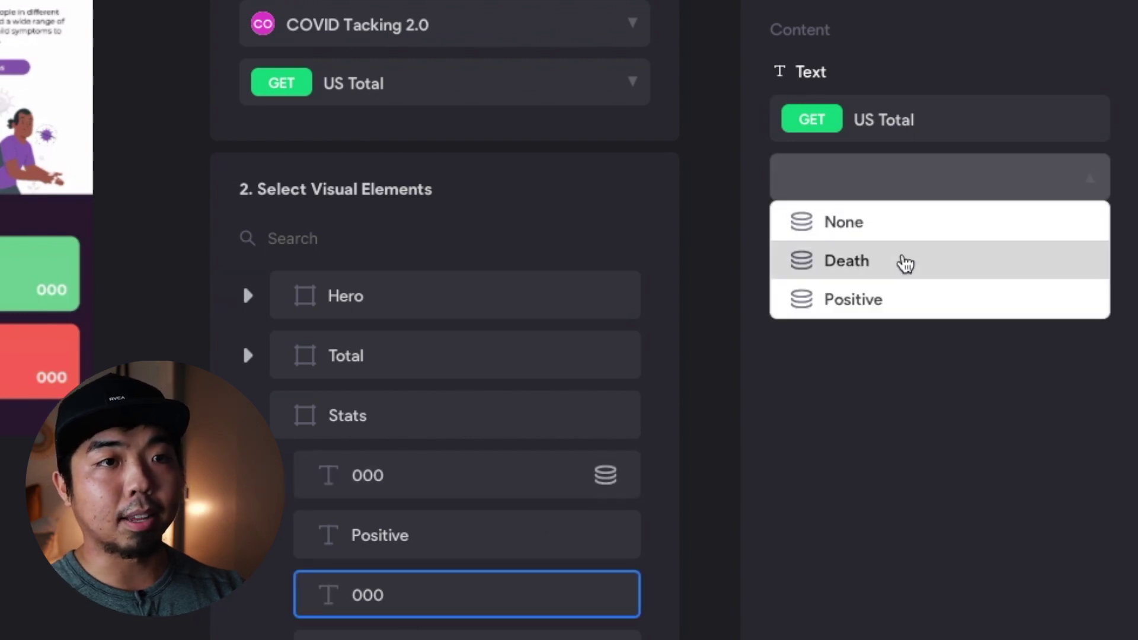
{"action": "left_click", "coordinate": [853, 261]}
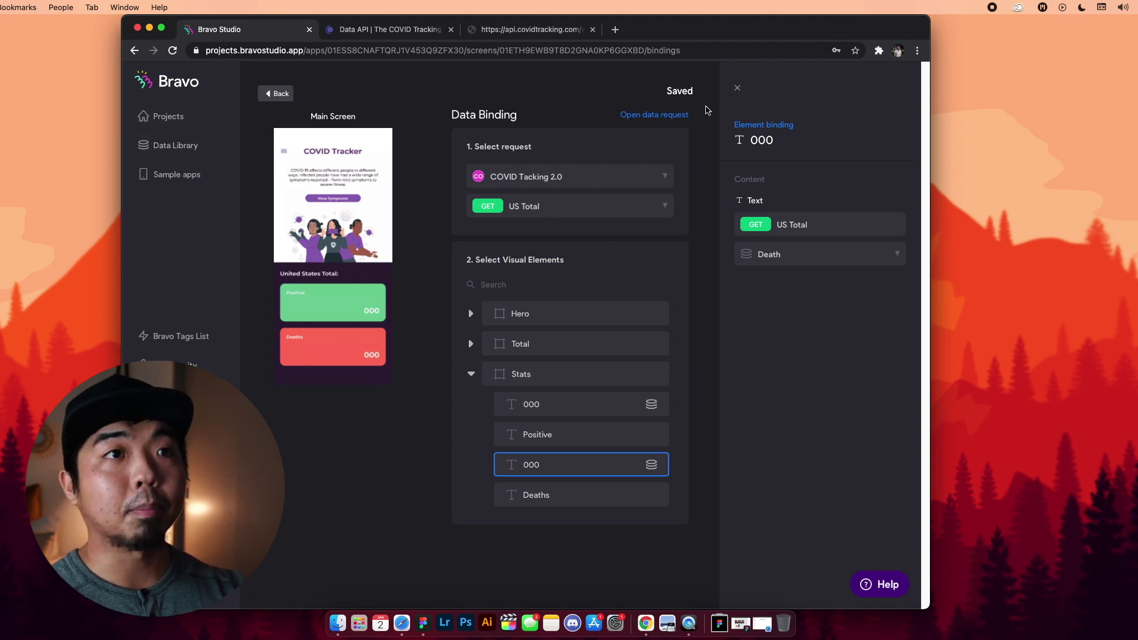
{"action": "left_click", "coordinate": [737, 89]}
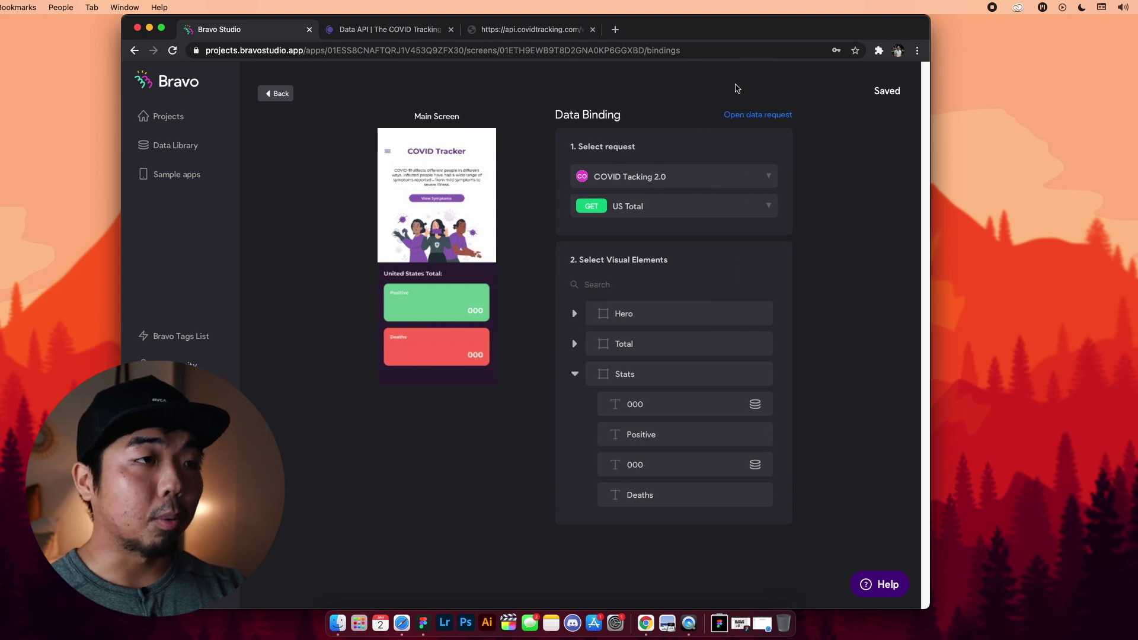